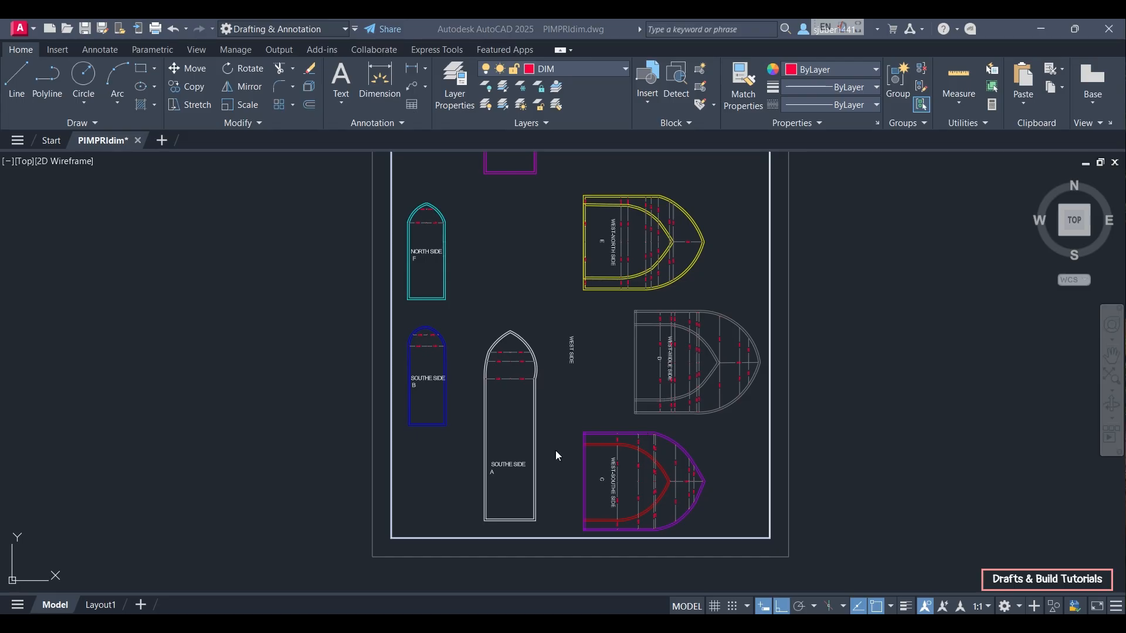
middle_click_drag(540, 394, 471, 254)
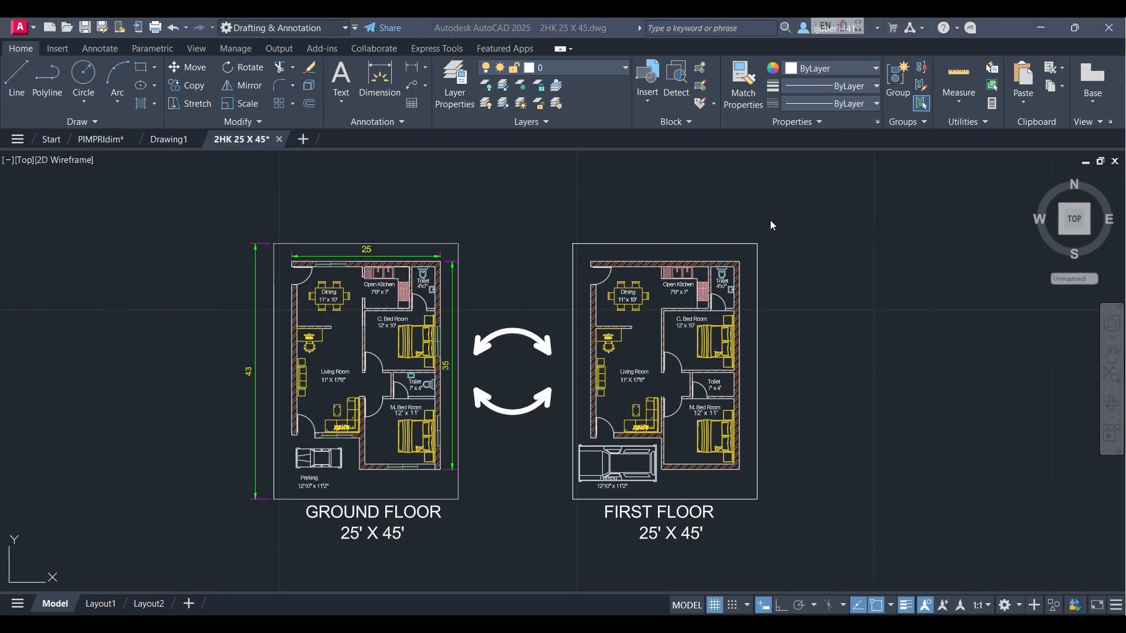
left_click(831, 207)
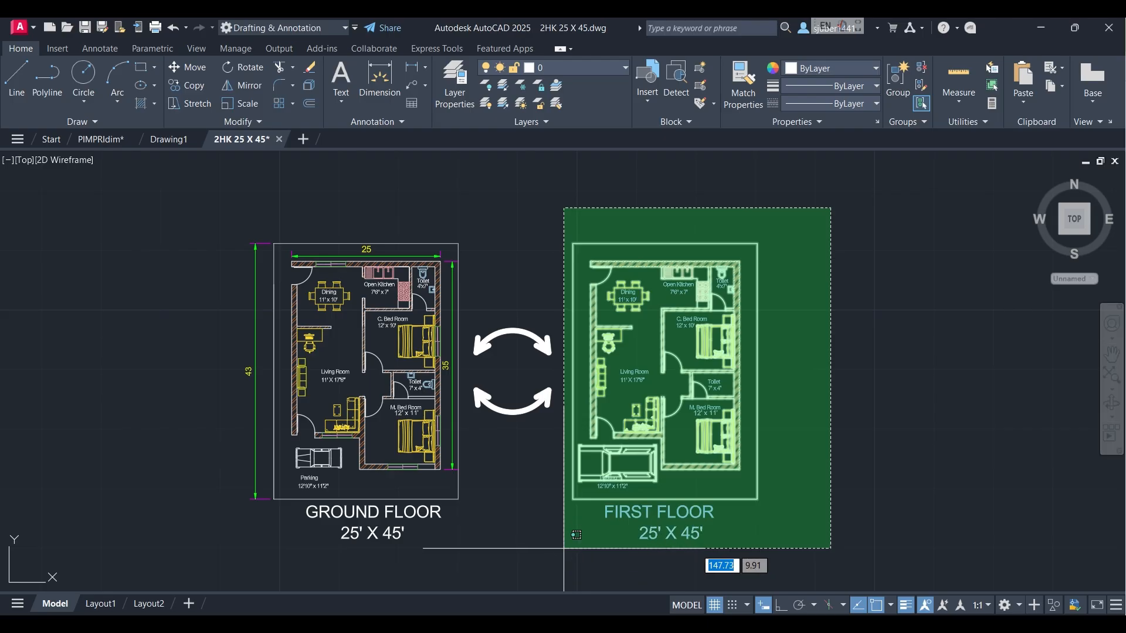
left_click(564, 548)
key("Escape")
Move the first floor plan and the arrow symbols onto the ground floor plan, aligning the lower-right corners of the plot boundaries
left_click(818, 191)
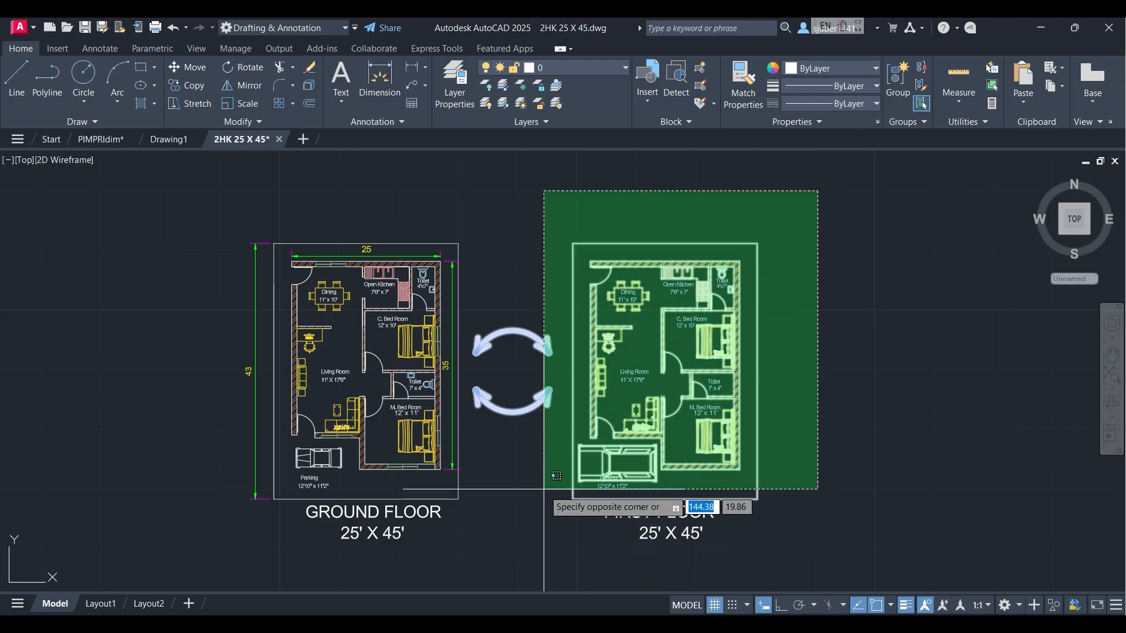
left_click(545, 507)
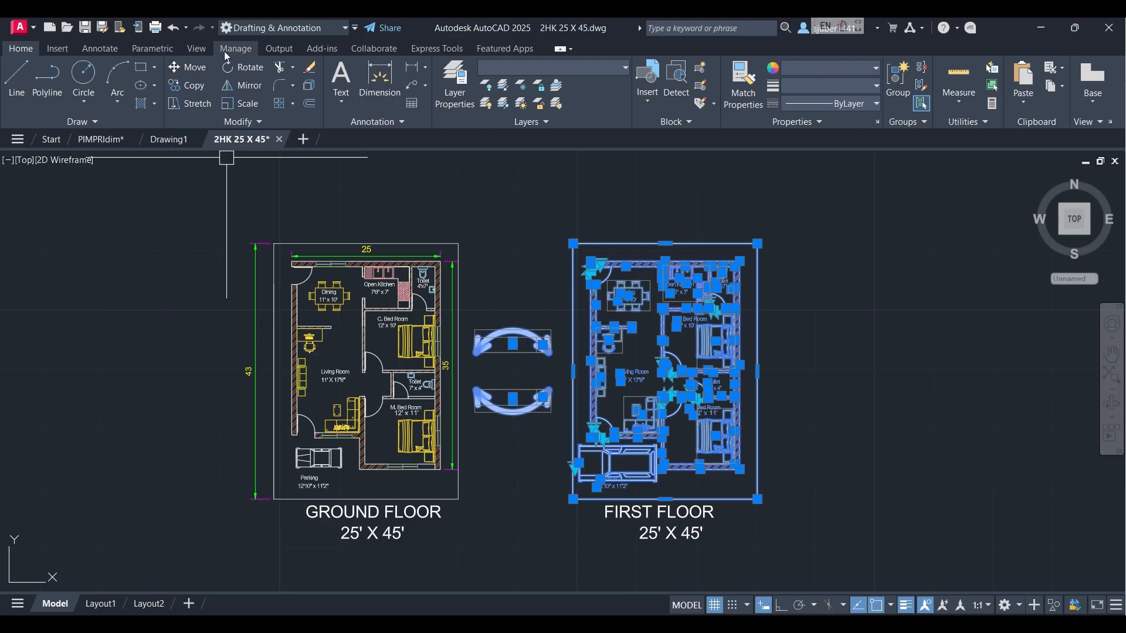
left_click(188, 67)
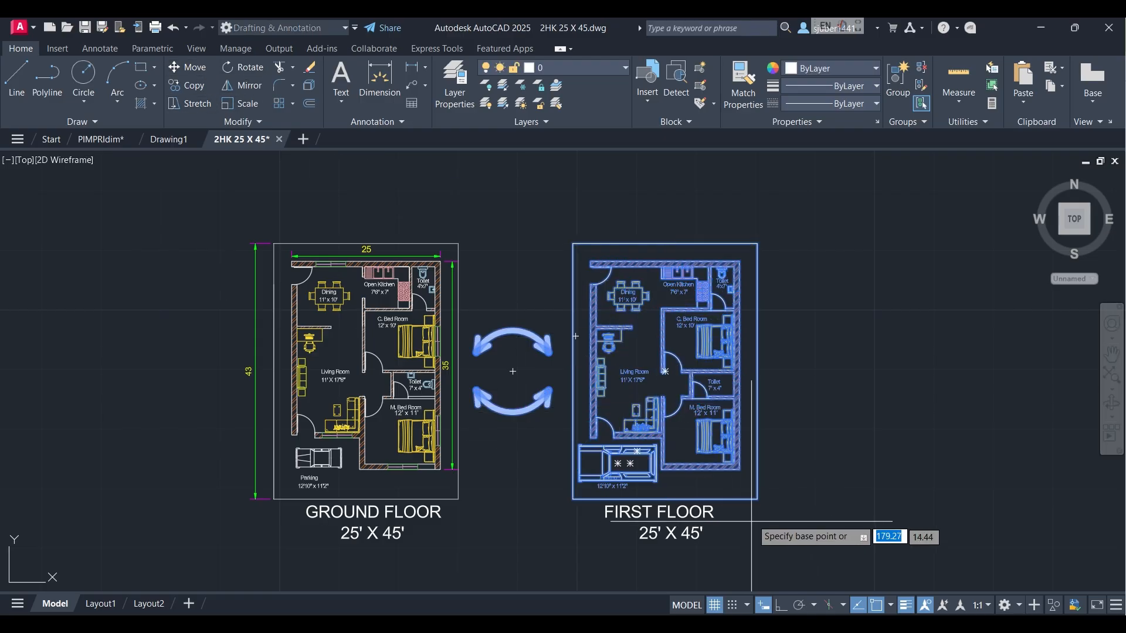
left_click(758, 500)
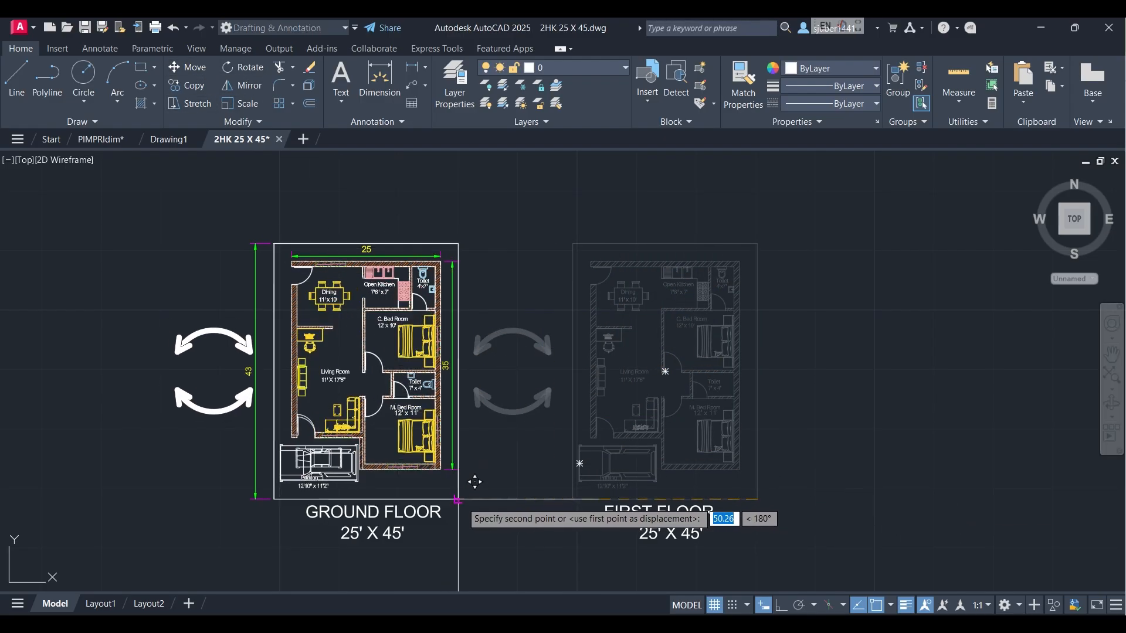
left_click(475, 481)
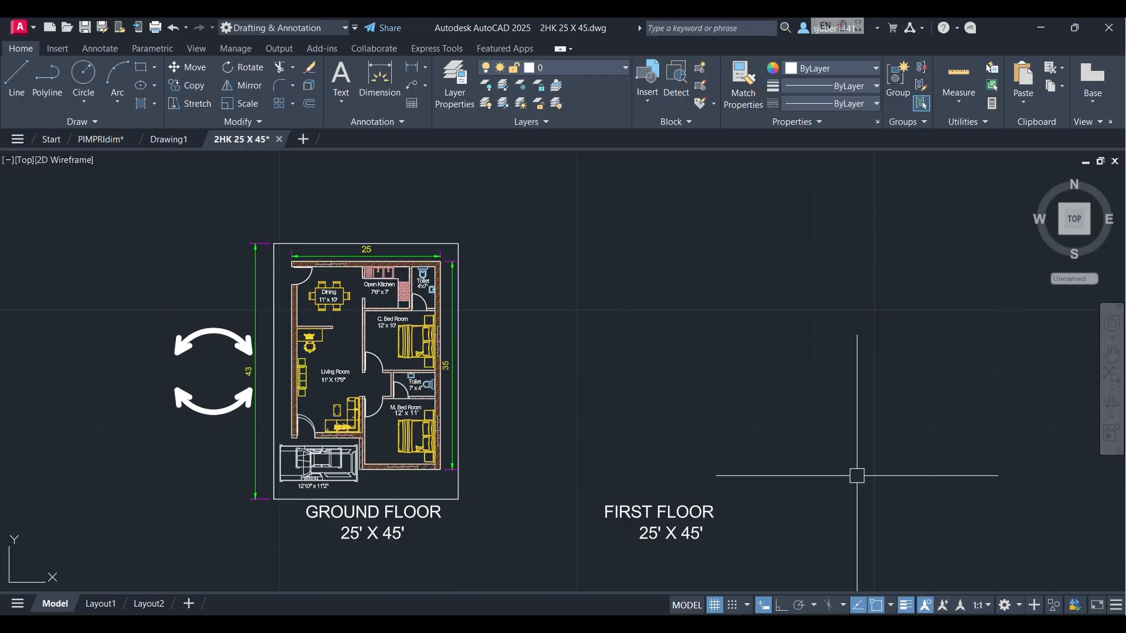
Examine the overlaid ground and first floor plans from the parking area up to the kitchen and dining area
scroll(281, 364, "up", 6)
middle_click_drag(635, 452, 513, 261)
scroll(586, 335, "down", 6)
scroll(604, 342, "up", 4)
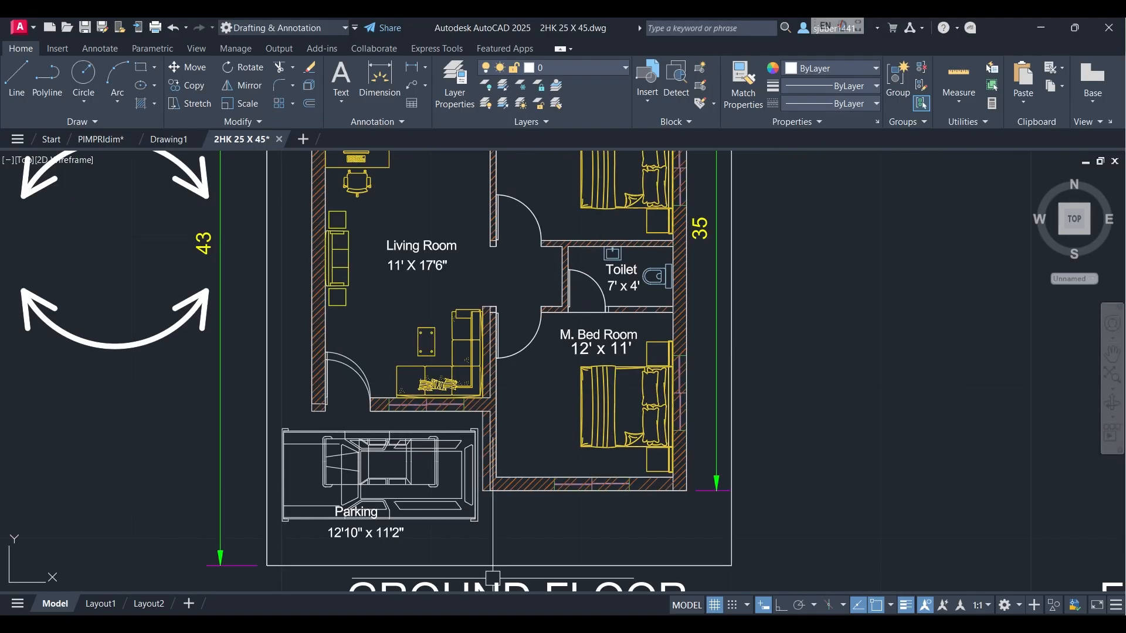
middle_click_drag(466, 365, 449, 571)
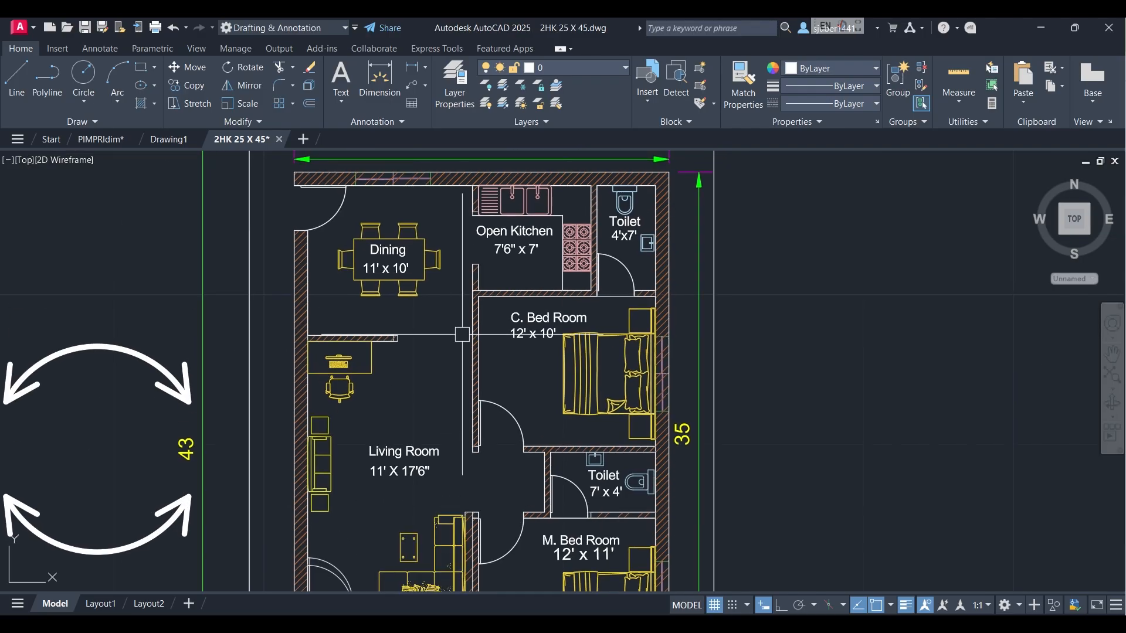
scroll(658, 346, "down", 4)
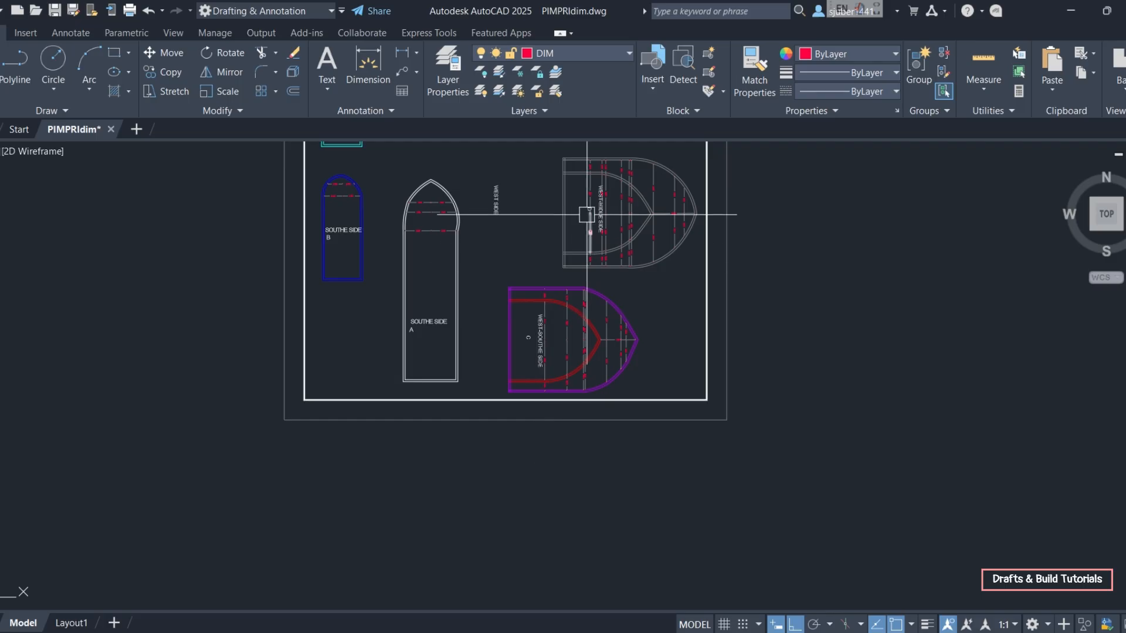
Look over the window elevations in the PIMPRIdim drawing, including the west side windows, NORTH SIDE G and SOUTHE SIDE A
middle_click_drag(524, 198, 510, 338)
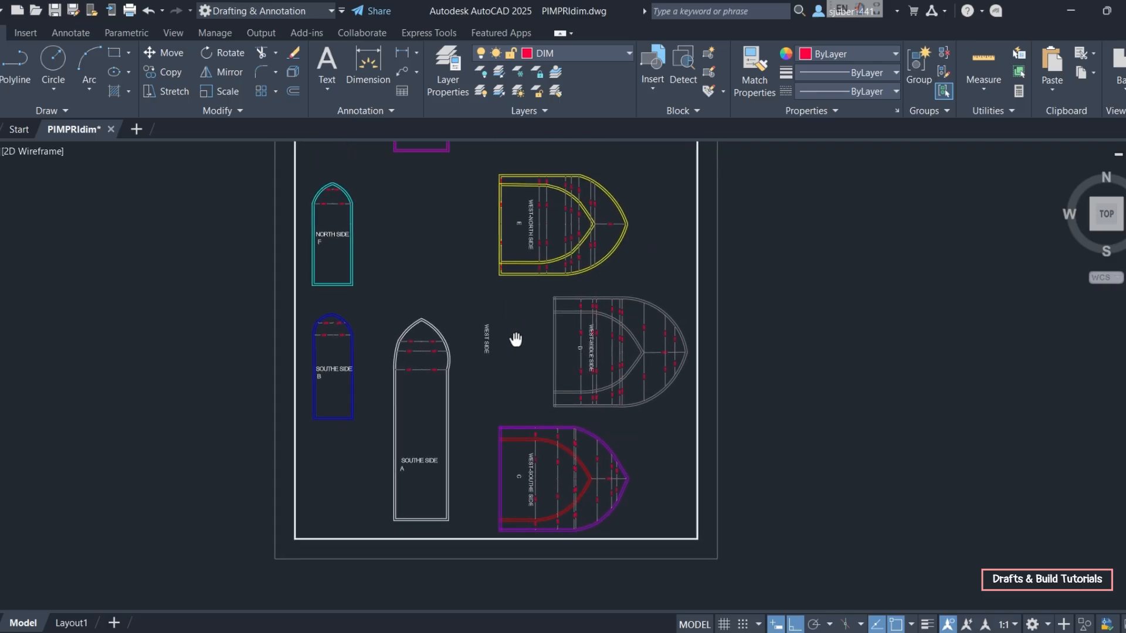
scroll(487, 326, "up", 2)
scroll(486, 319, "down", 2)
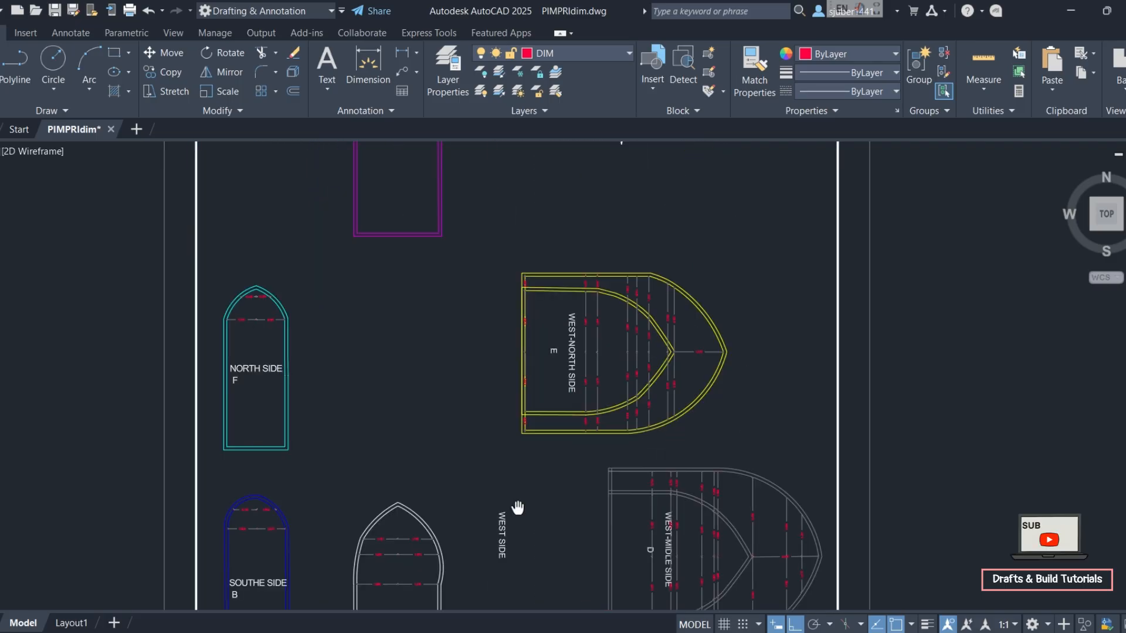
scroll(490, 481, "down", 3)
scroll(466, 205, "up", 3)
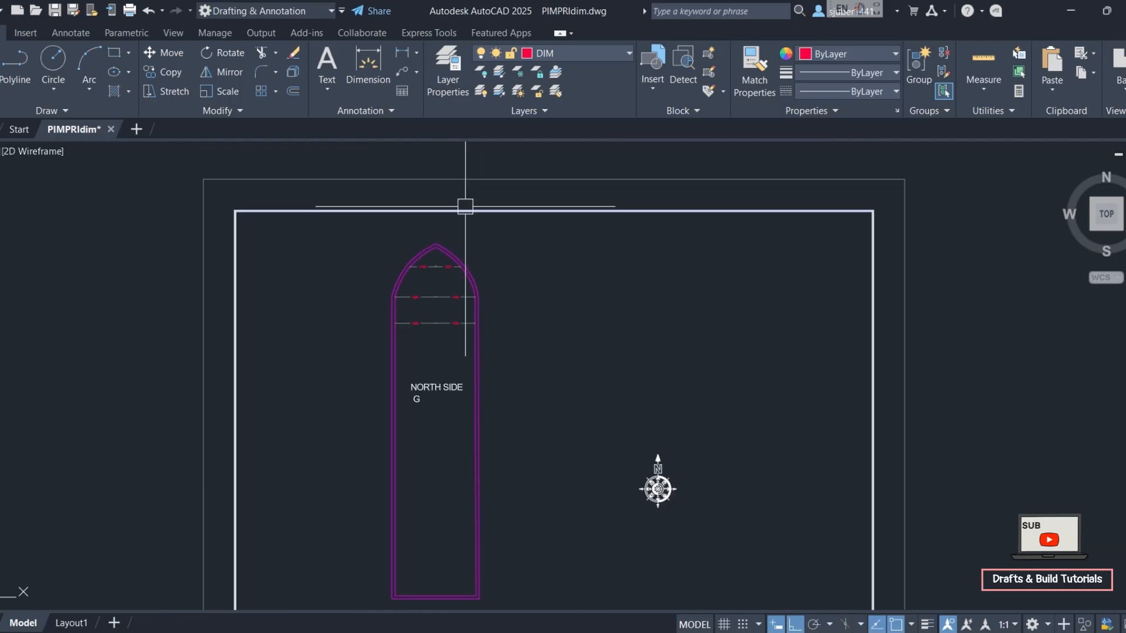
middle_click_drag(465, 322, 445, 289)
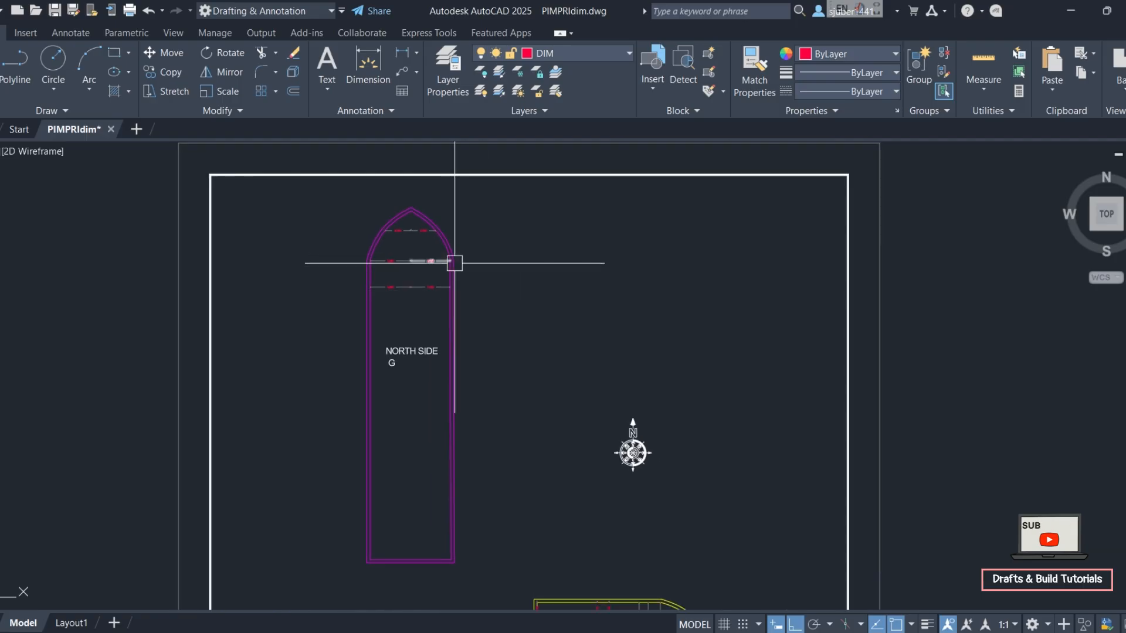
scroll(452, 261, "up", 2)
scroll(411, 405, "down", 4)
middle_click_drag(432, 449, 409, 229)
scroll(409, 230, "up", 2)
middle_click_drag(424, 543, 393, 269)
middle_click_drag(388, 425, 397, 246)
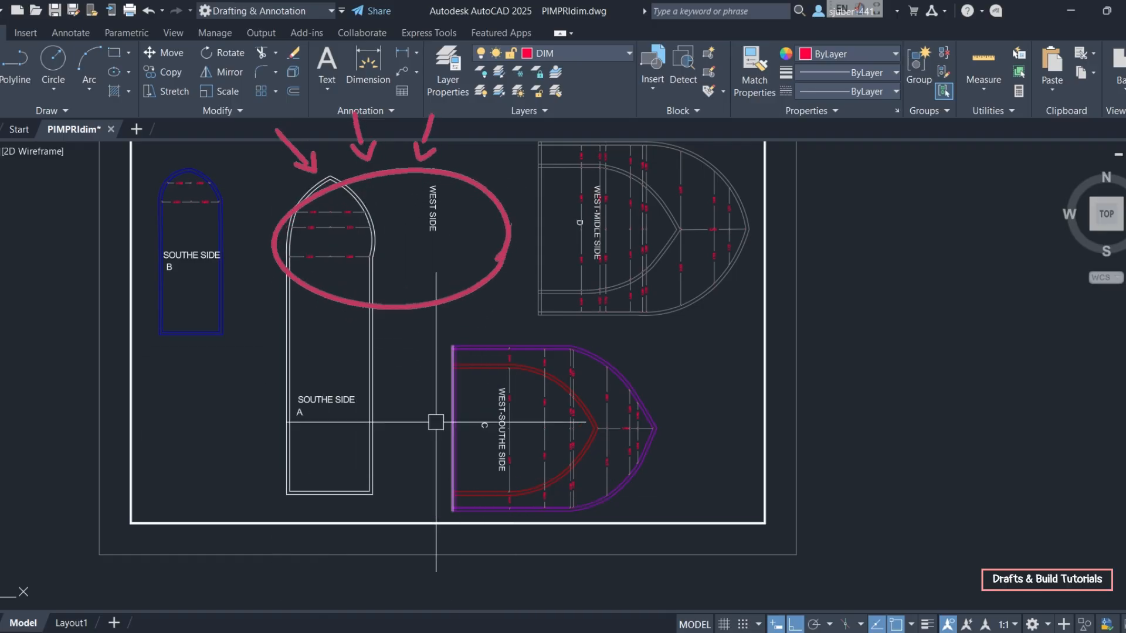
left_click(402, 161)
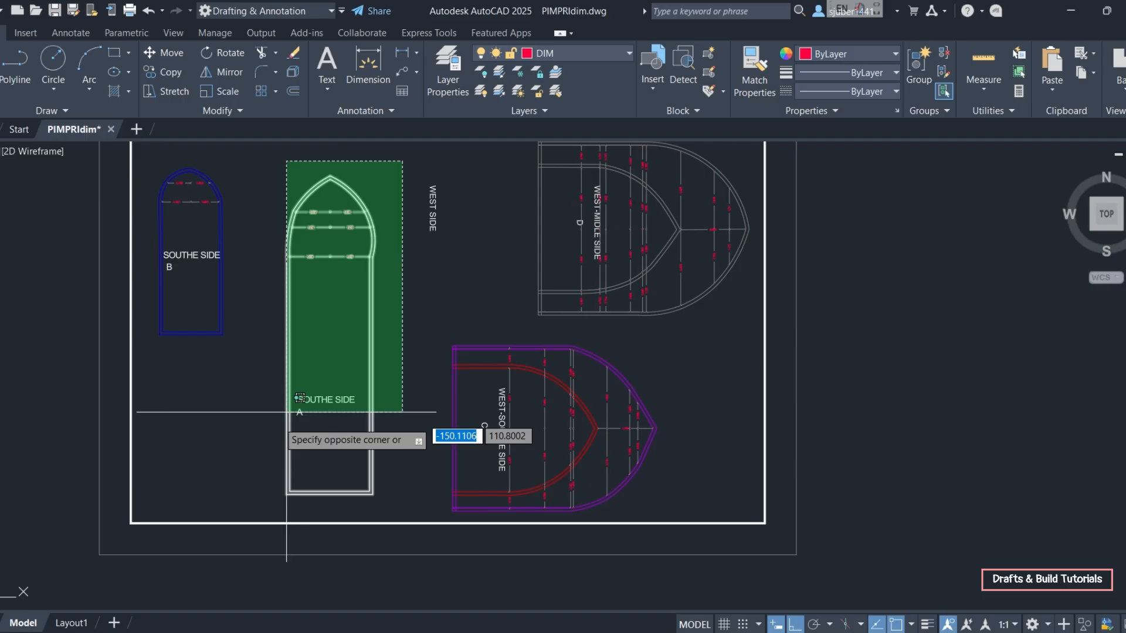
left_click(293, 495)
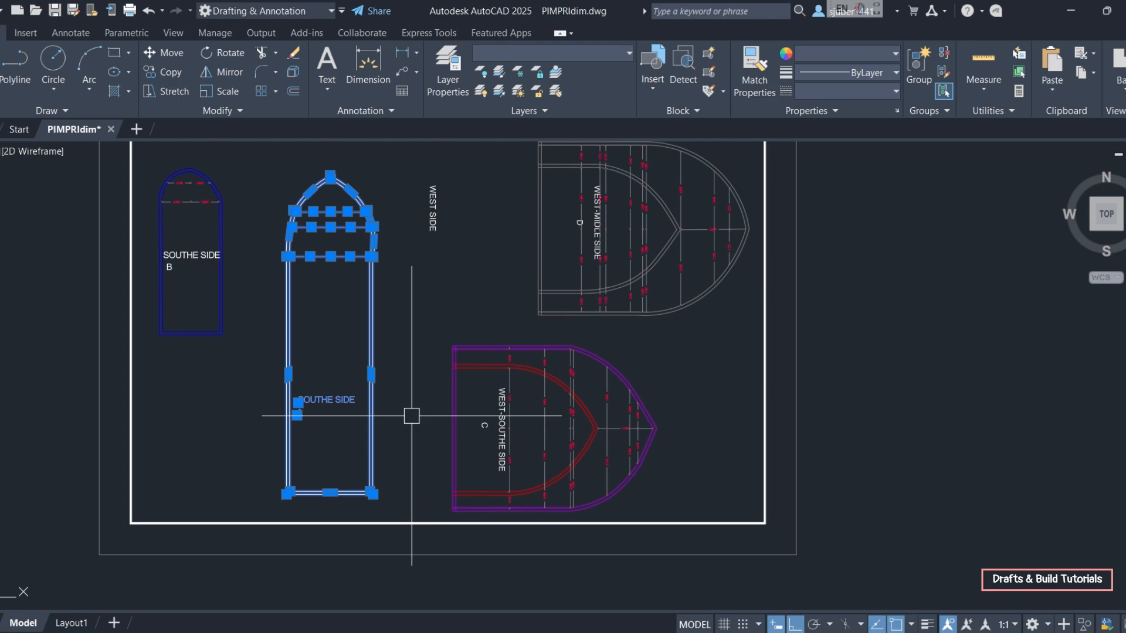
key("Escape")
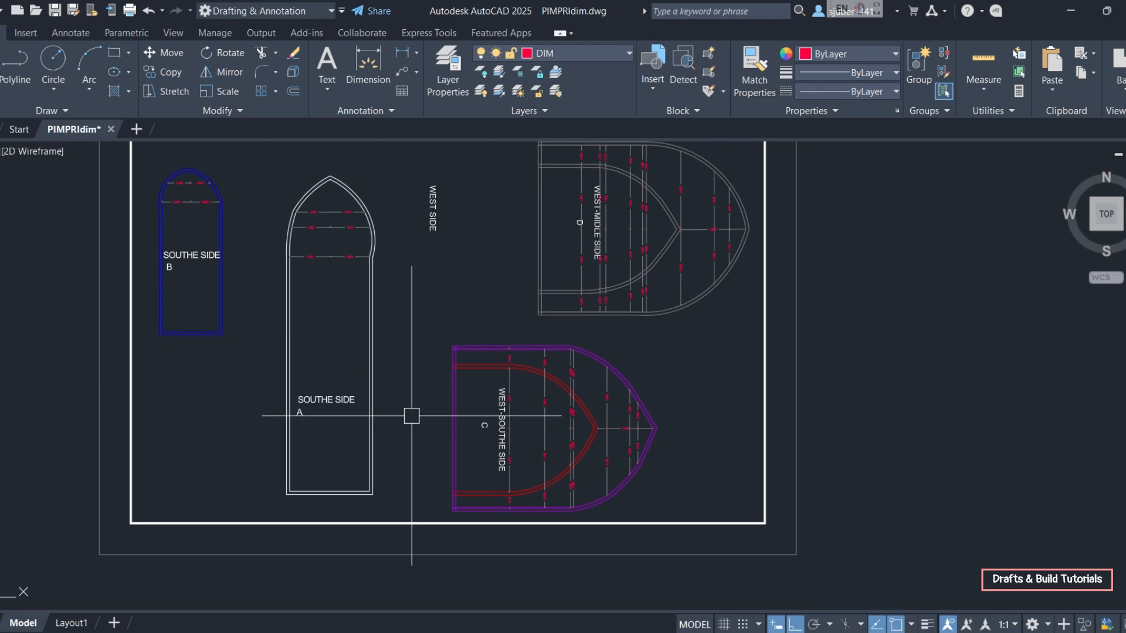
left_click(372, 444)
left_click(411, 393)
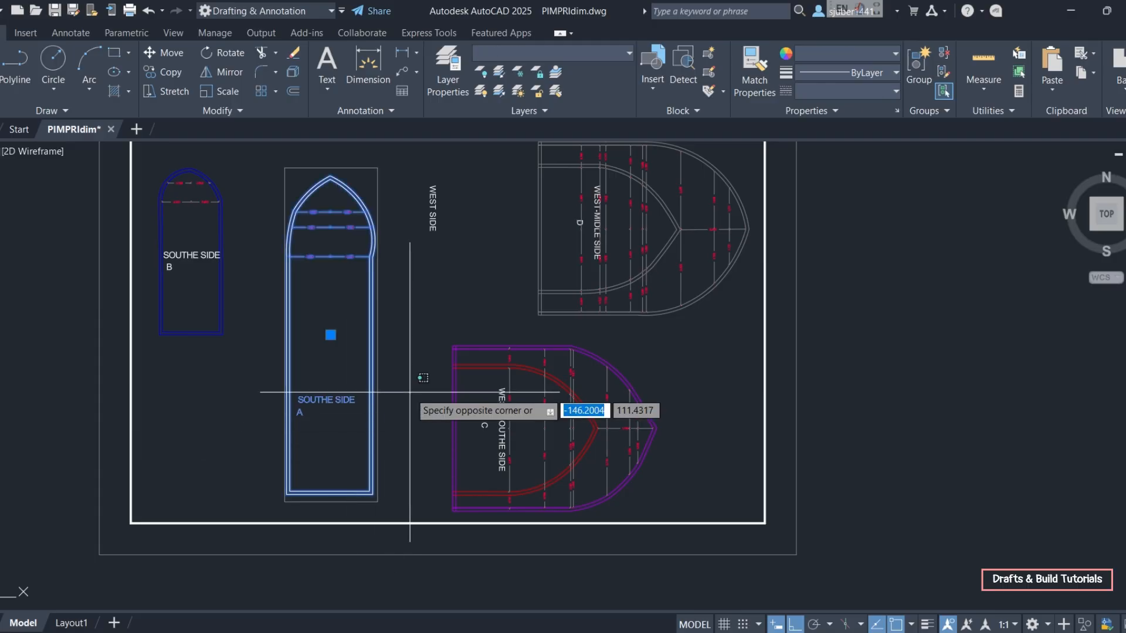
left_click(394, 443)
key("Escape")
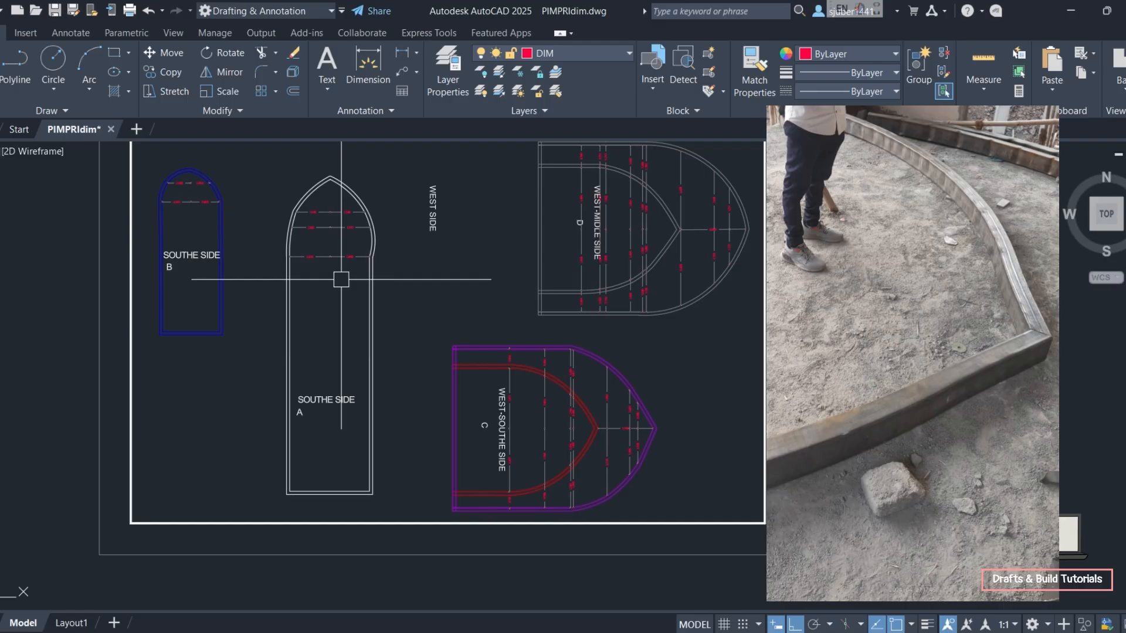
Compare the shapes of the SOUTHE SIDE A and NORTH SIDE G windows in their separate places on the sheet
scroll(350, 240, "up", 2)
middle_click_drag(351, 241, 413, 578)
scroll(430, 308, "down", 2)
middle_click_drag(404, 260, 385, 548)
middle_click_drag(414, 315, 414, 415)
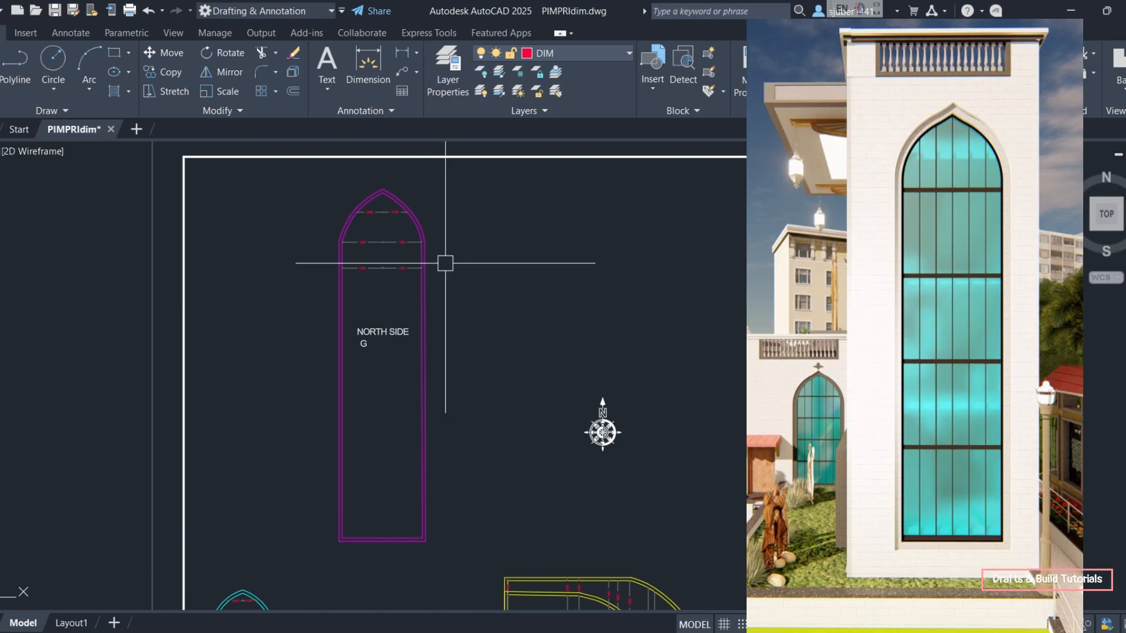
middle_click_drag(415, 536, 332, 193)
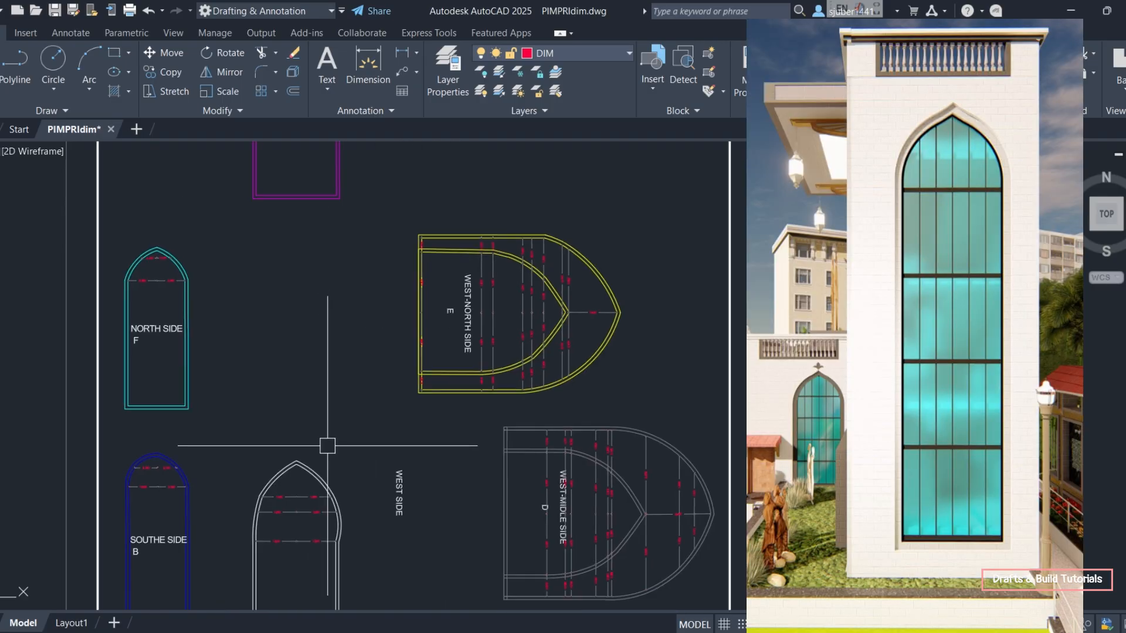
middle_click_drag(327, 445, 332, 201)
left_click(351, 503)
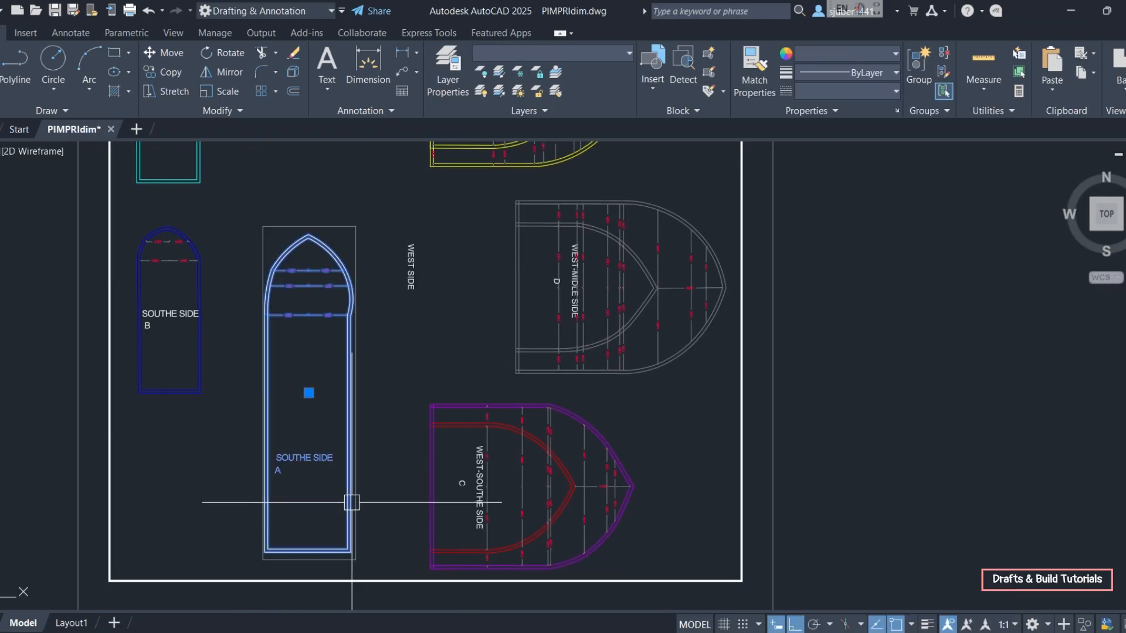
left_click(181, 72)
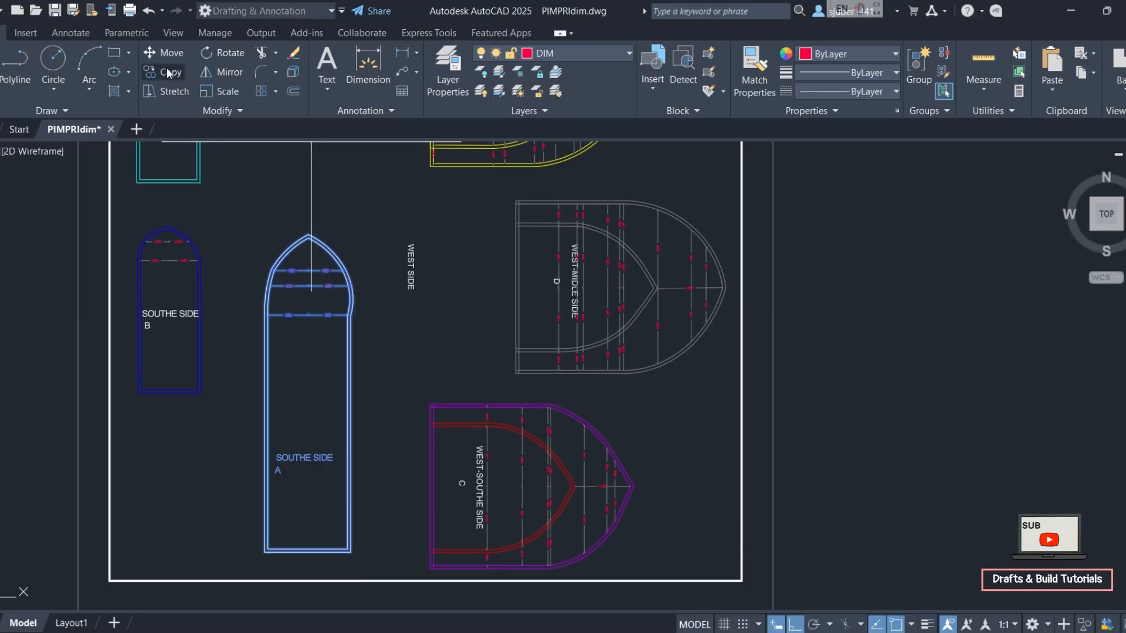
key("Escape")
Move the SOUTHE SIDE A window straight up onto the NORTH SIDE G window, using its lower-right corner as base point to align the bases
left_click(165, 53)
left_click(346, 382)
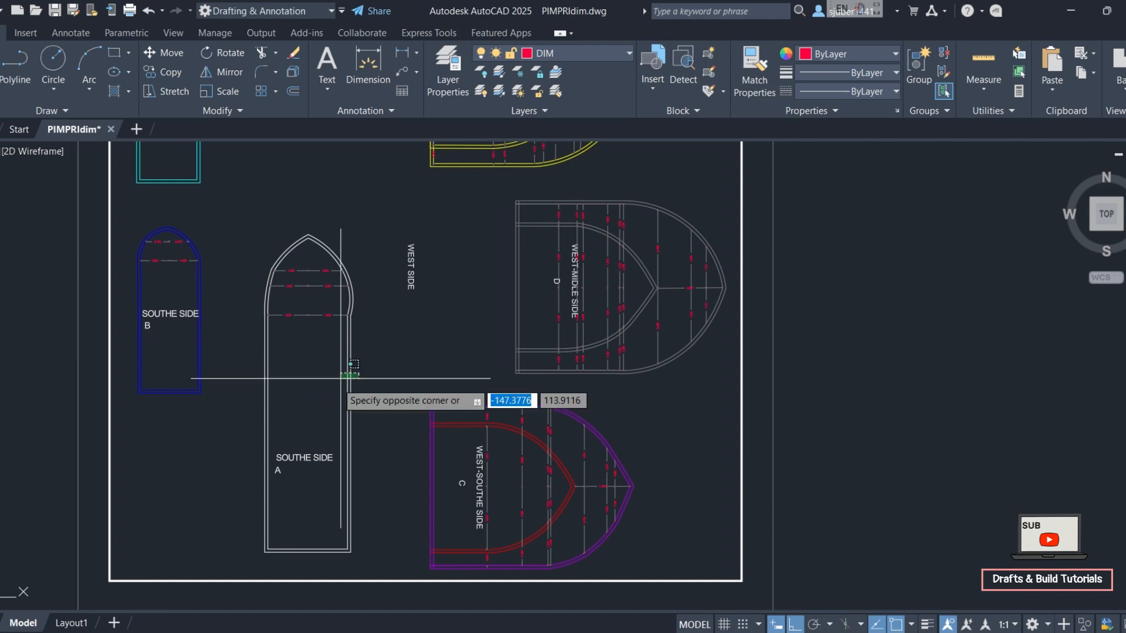
left_click(264, 258)
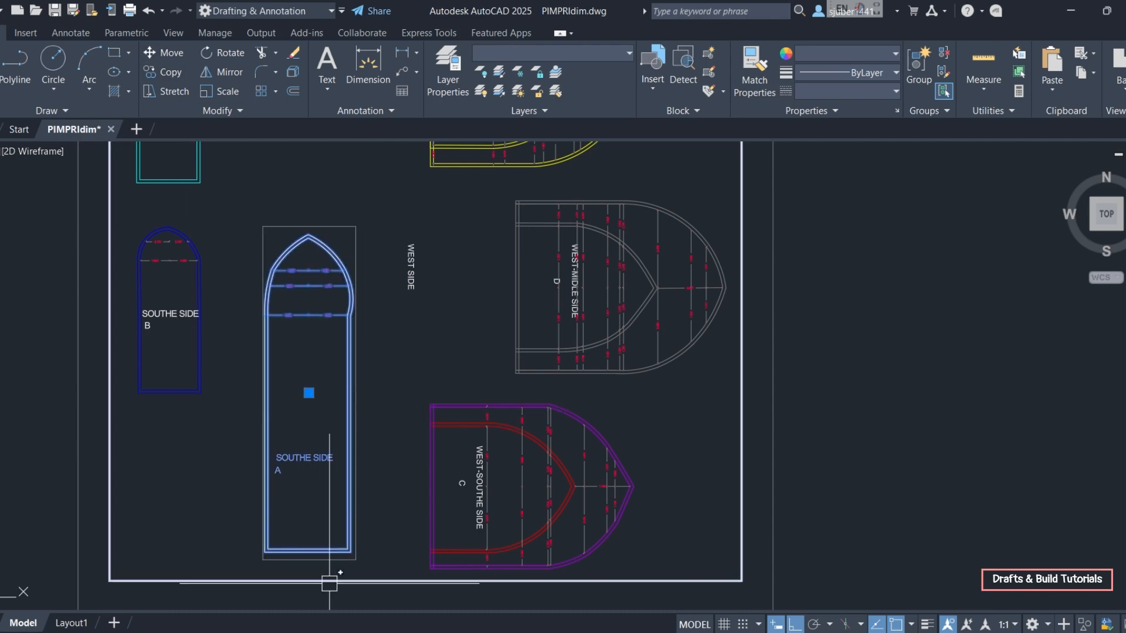
scroll(348, 557, "up", 2)
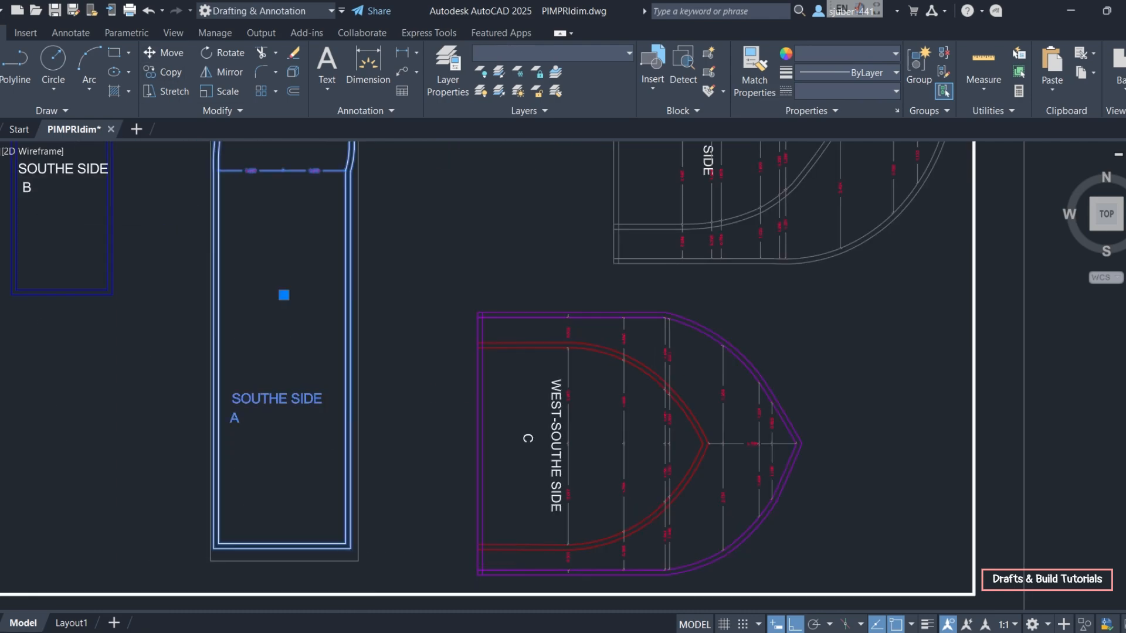
scroll(348, 557, "up", 3)
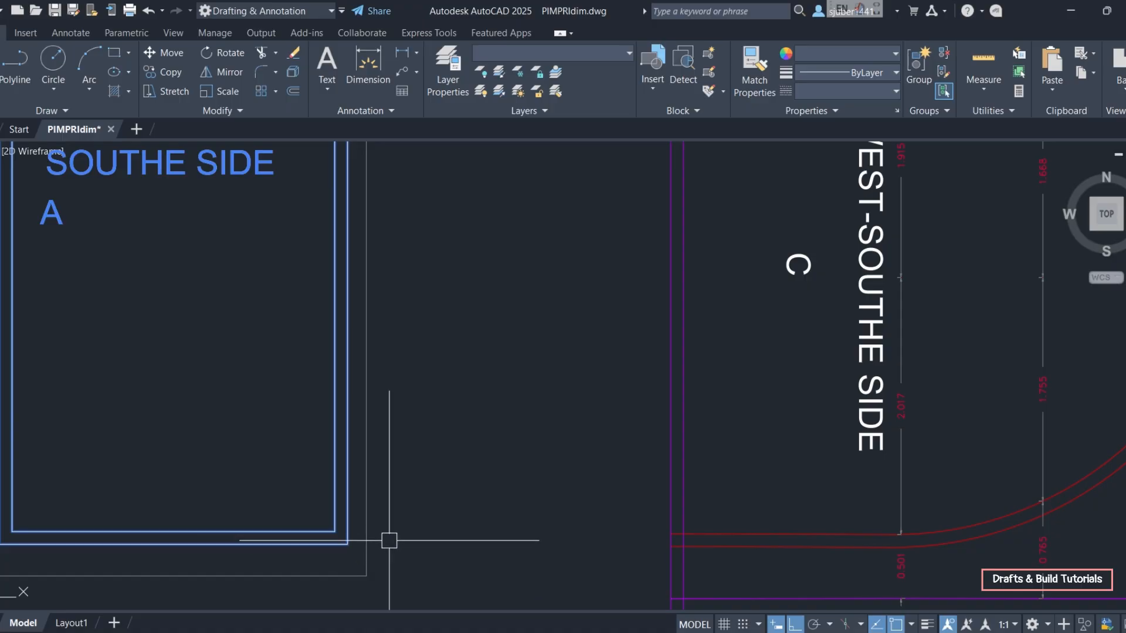
left_click(165, 53)
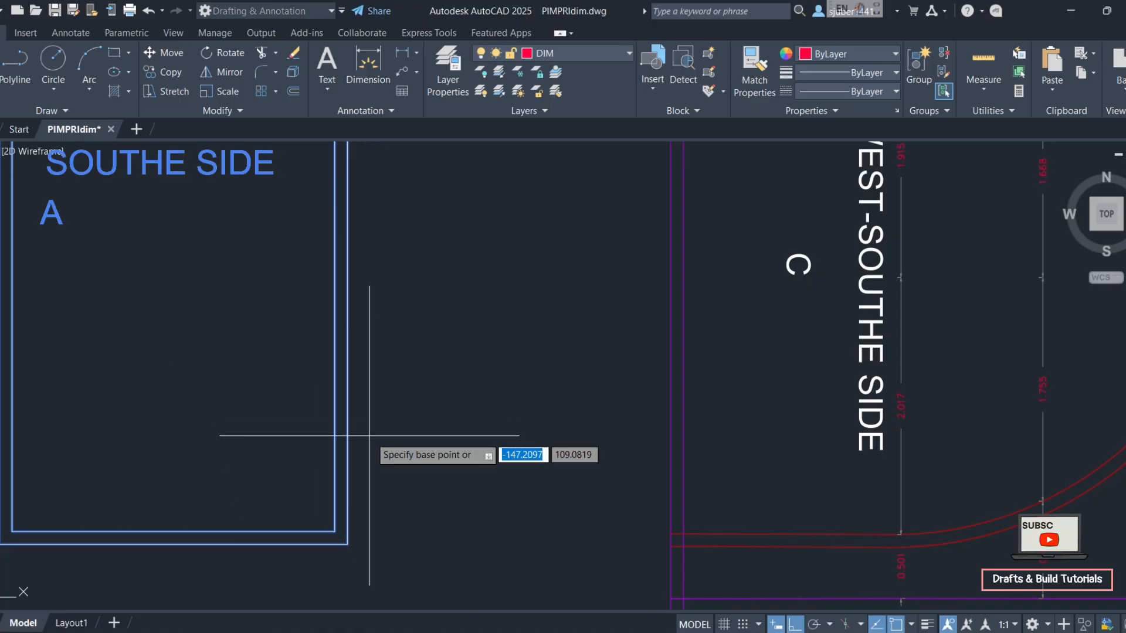
left_click(348, 544)
scroll(273, 353, "down", 10)
middle_click_drag(314, 235, 329, 497)
scroll(309, 435, "up", 10)
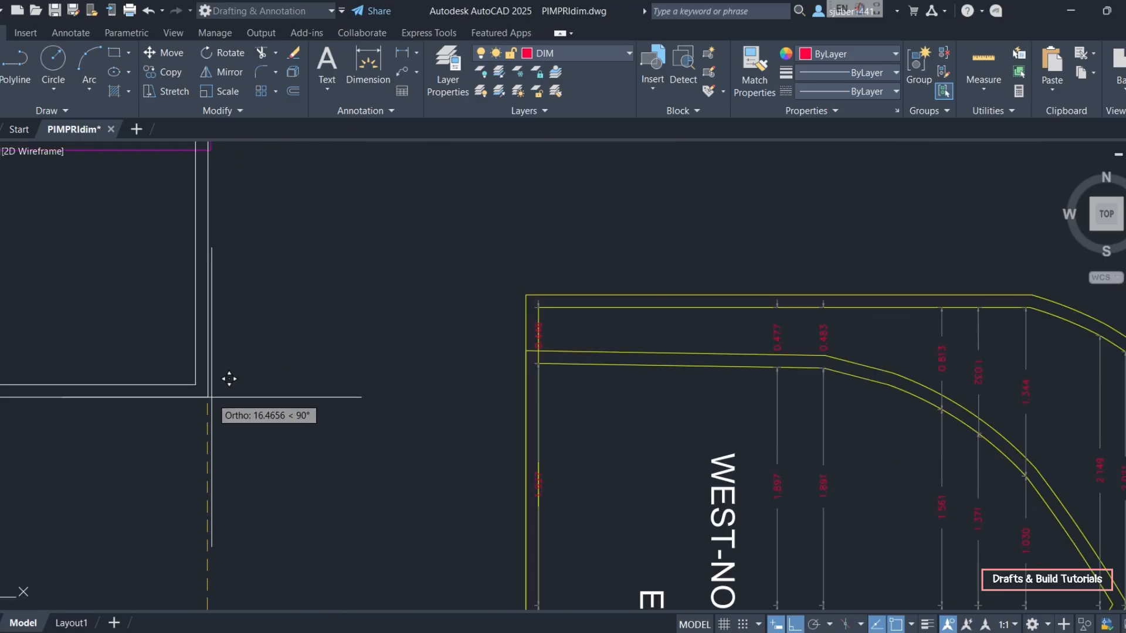
mouse_move(194, 225)
middle_mouse_down()
mouse_move(181, 290)
mouse_move(269, 377)
middle_mouse_up()
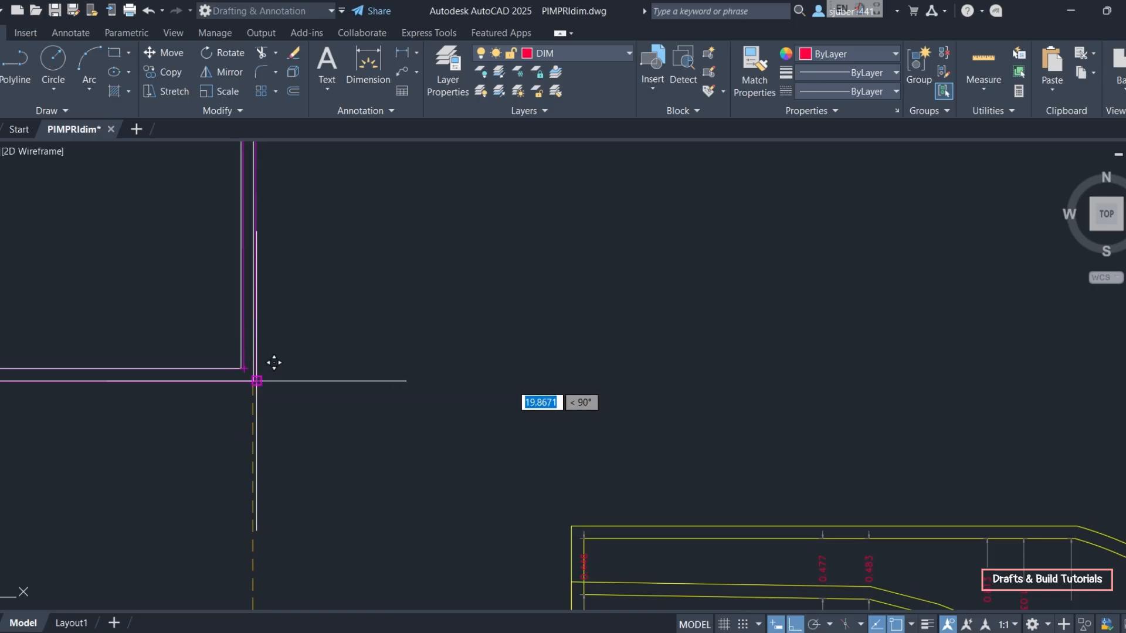
left_click(272, 363)
Examine the overlaid SOUTHE SIDE A and NORTH SIDE G windows, checking how their arches and bases line up
scroll(330, 348, "down", 3)
middle_click_drag(322, 279, 322, 606)
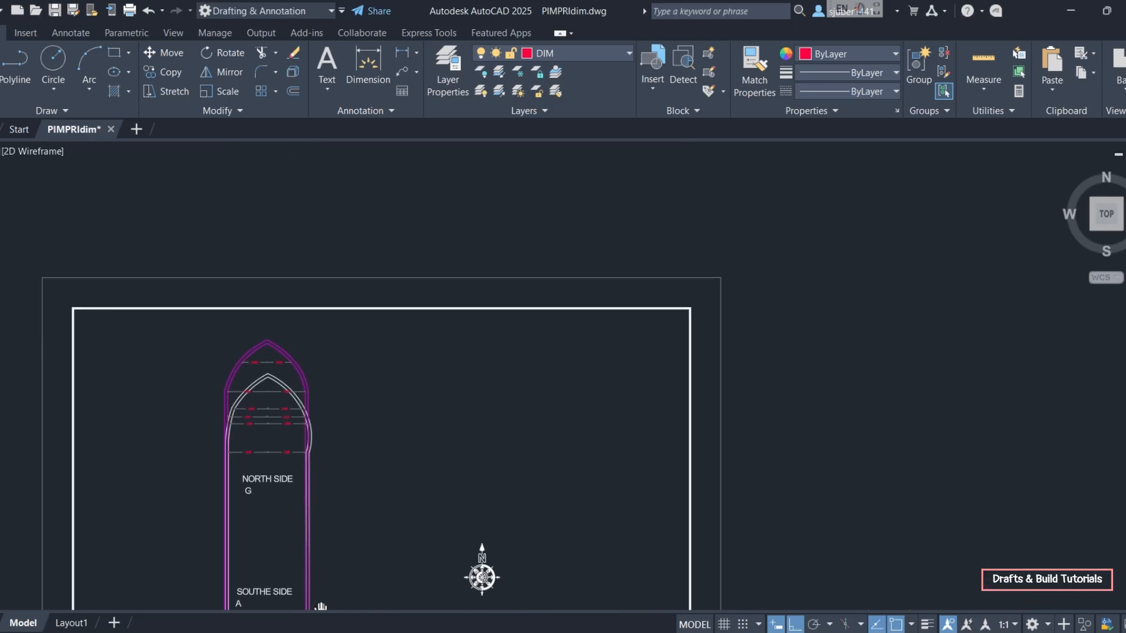
middle_click_drag(311, 529, 308, 393)
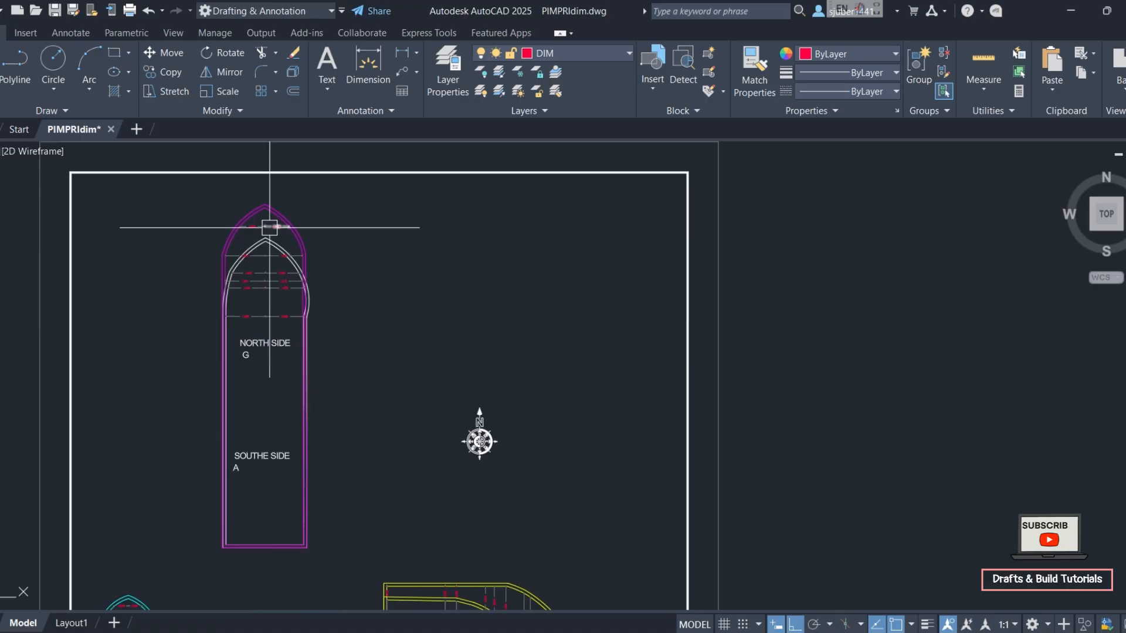
scroll(334, 539, "up", 3)
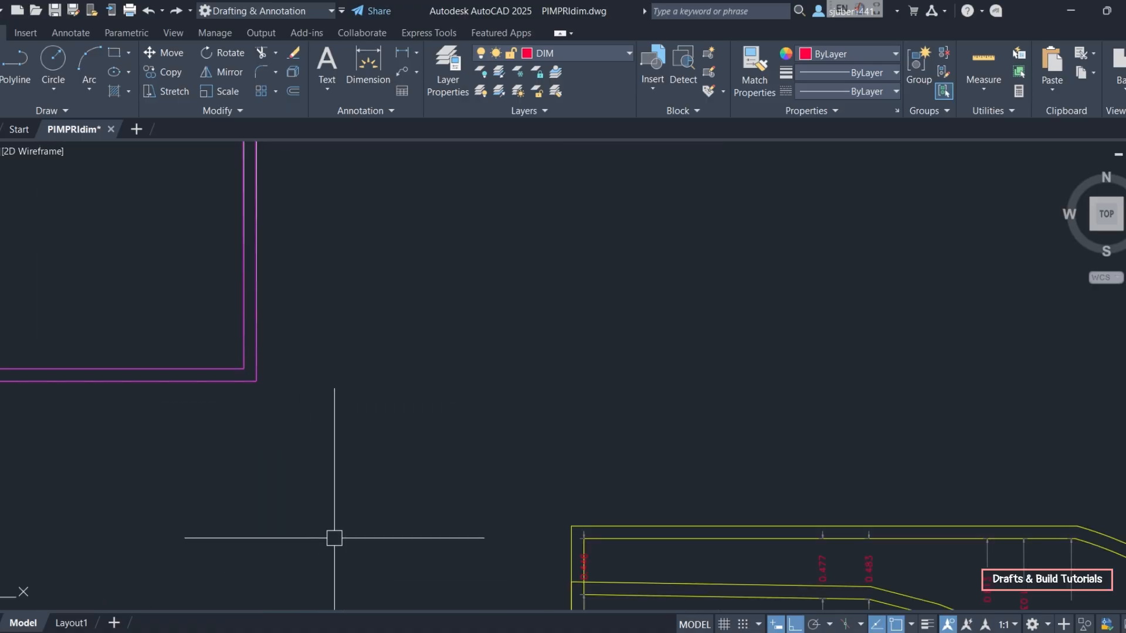
scroll(287, 470, "down", 2)
scroll(314, 533, "down", 4)
mouse_move(314, 533)
middle_mouse_down()
mouse_move(276, 317)
mouse_move(284, 427)
middle_mouse_up()
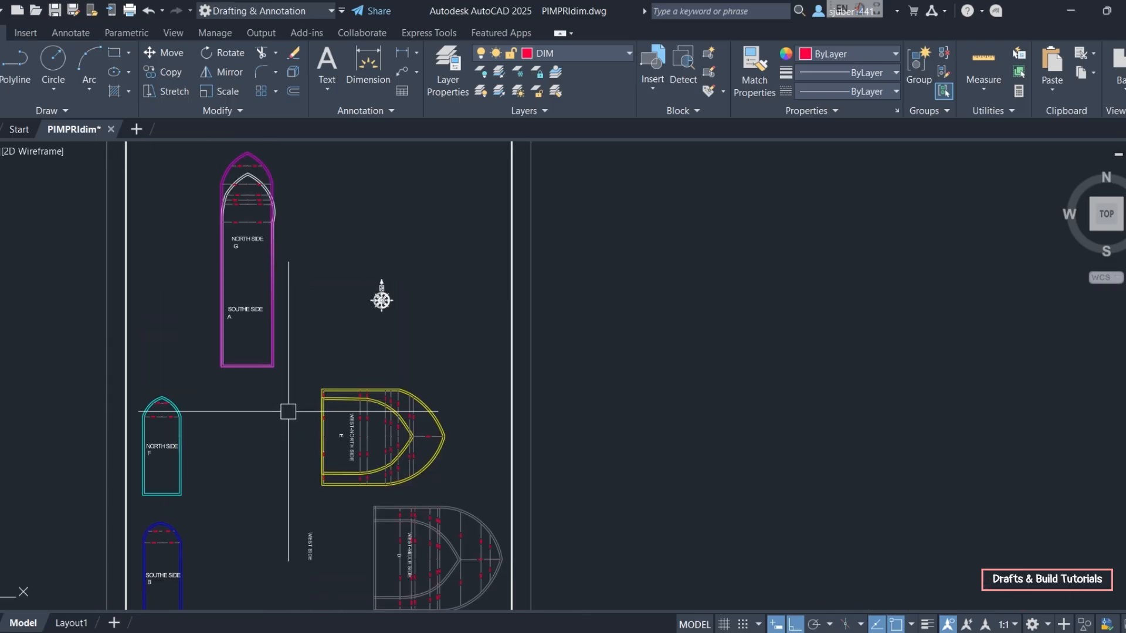
Return the SOUTHE SIDE A window to its original place and move it straight up by its arch apex onto NORTH SIDE G's apex
scroll(284, 407, "up", 4)
scroll(289, 407, "down", 5)
left_click(345, 314)
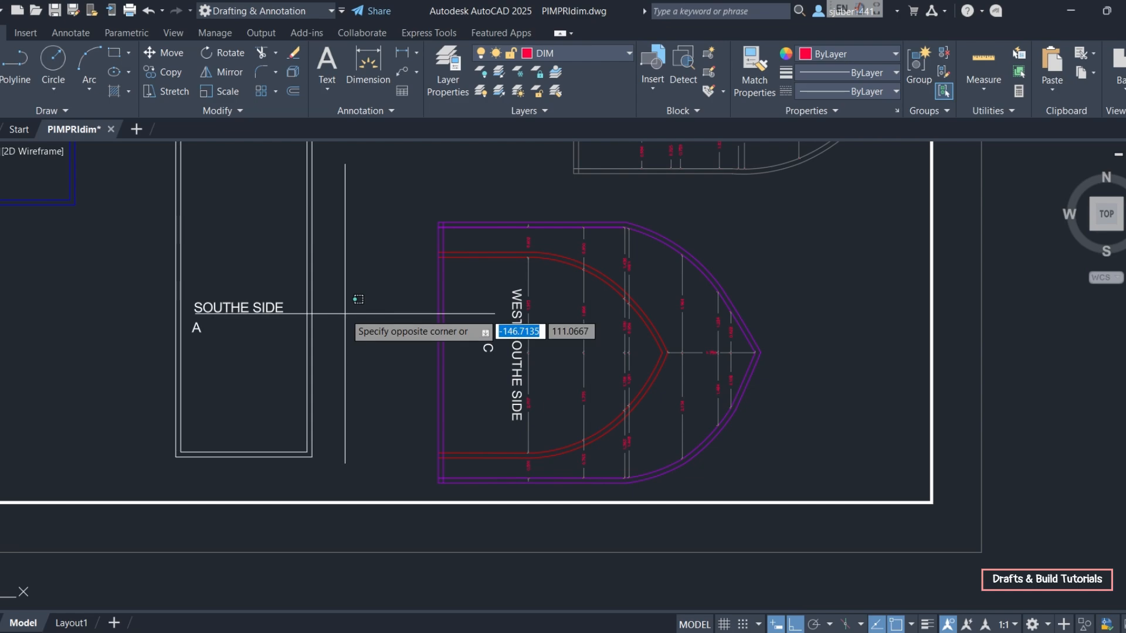
left_click(287, 371)
left_click(167, 54)
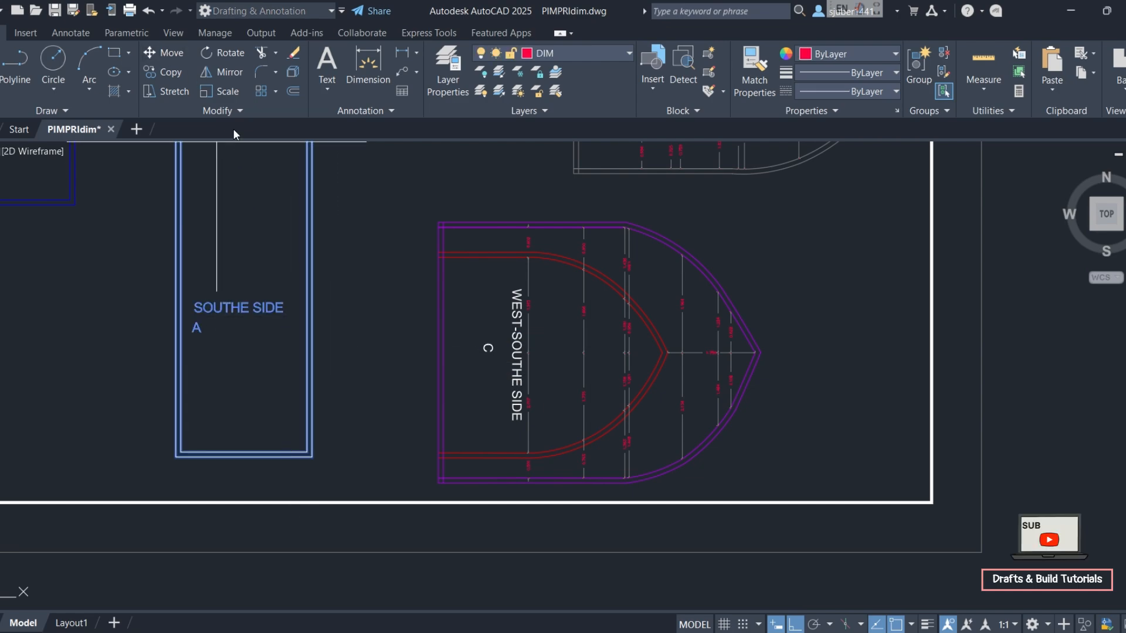
middle_click_drag(238, 175, 312, 605)
scroll(321, 422, "up", 4)
left_click(322, 334)
scroll(321, 316, "down", 5)
middle_click_drag(320, 246, 319, 606)
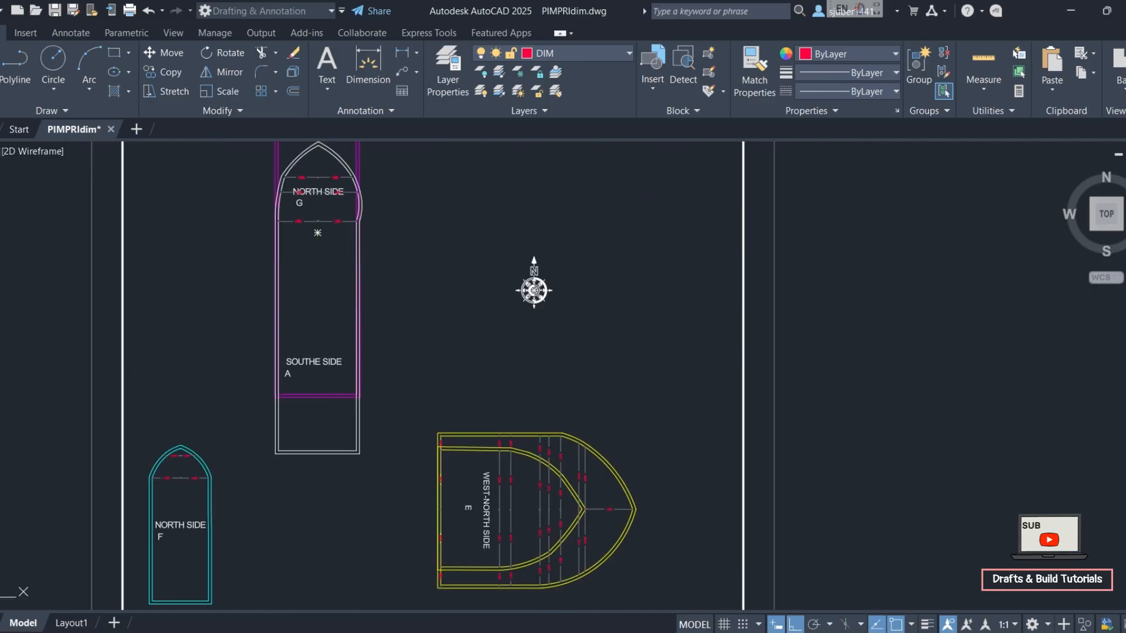
middle_click_drag(321, 205, 297, 432)
scroll(301, 334, "up", 5)
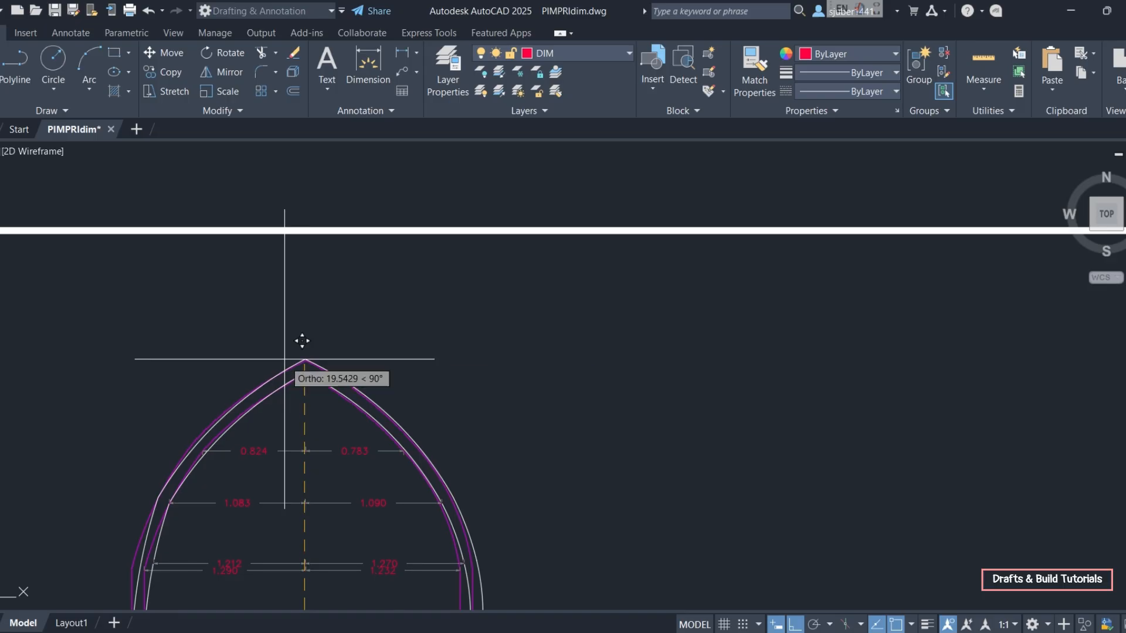
left_click(309, 369)
Try moving SOUTHE SIDE A from its original place by its geometric center onto NORTH SIDE G's geometric center, and undo the move
scroll(311, 369, "down", 5)
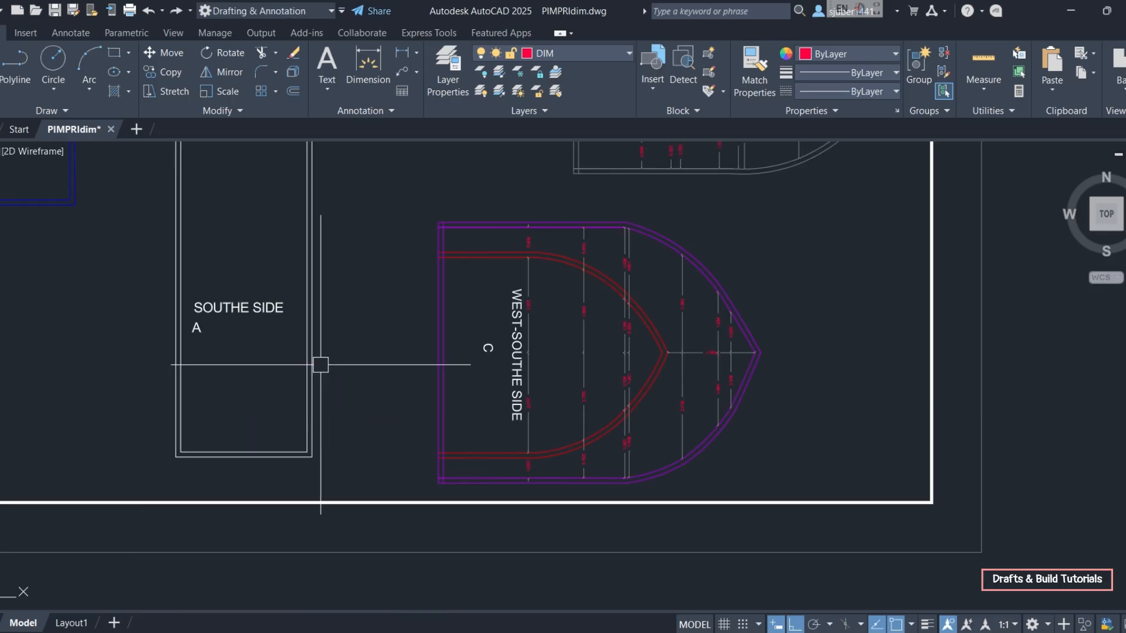
left_click(321, 427)
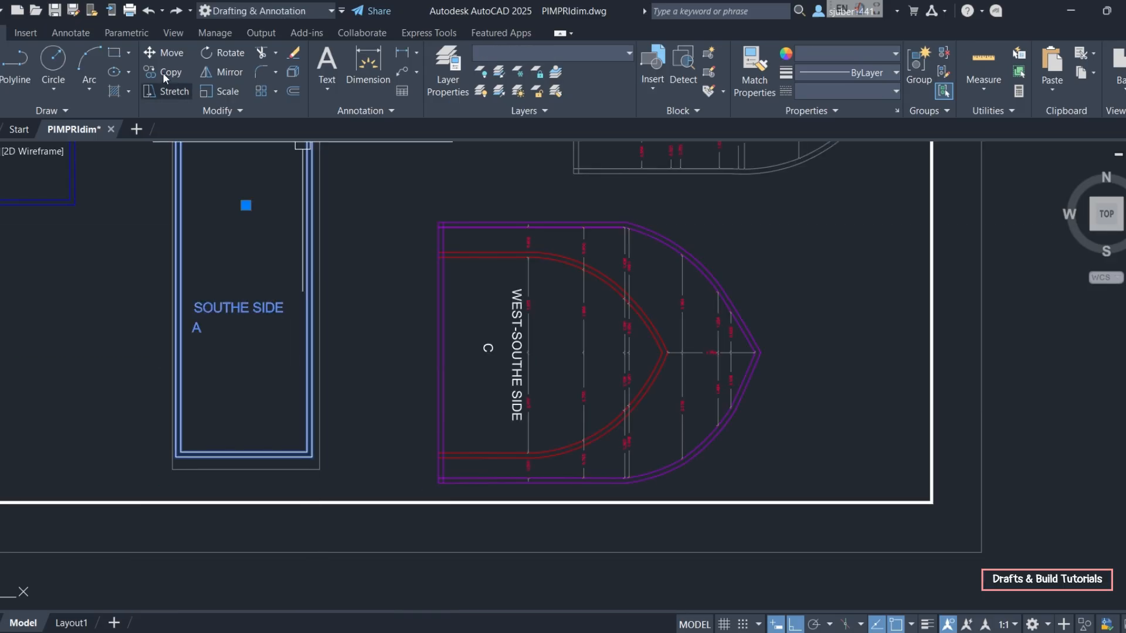
left_click(164, 52)
left_click(249, 216)
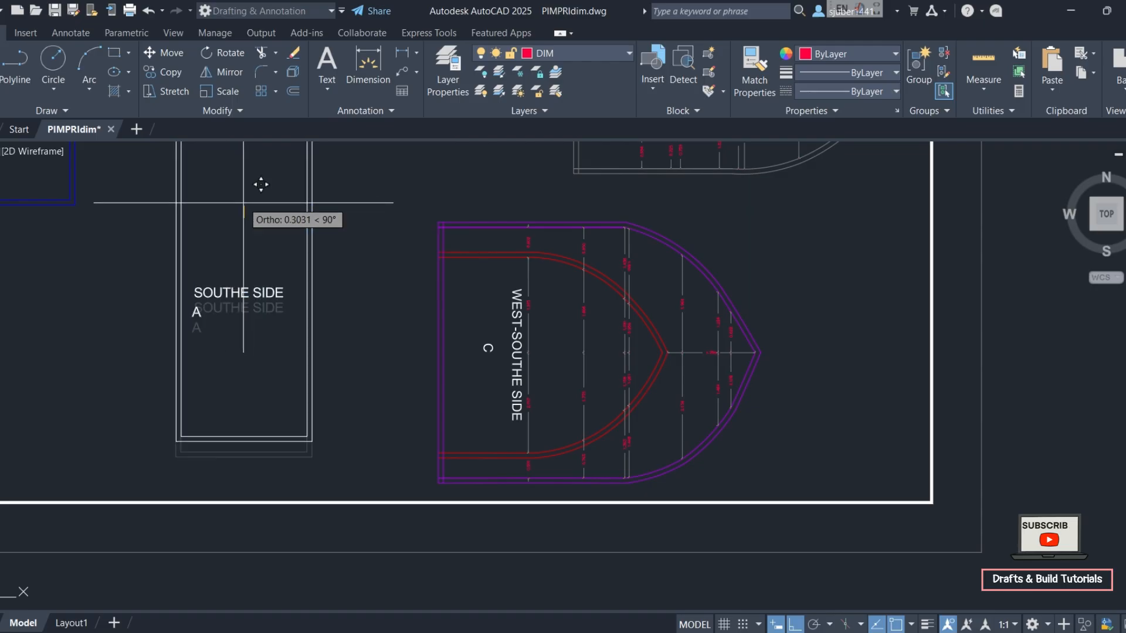
middle_click_drag(262, 184, 261, 598)
middle_click_drag(287, 224, 276, 463)
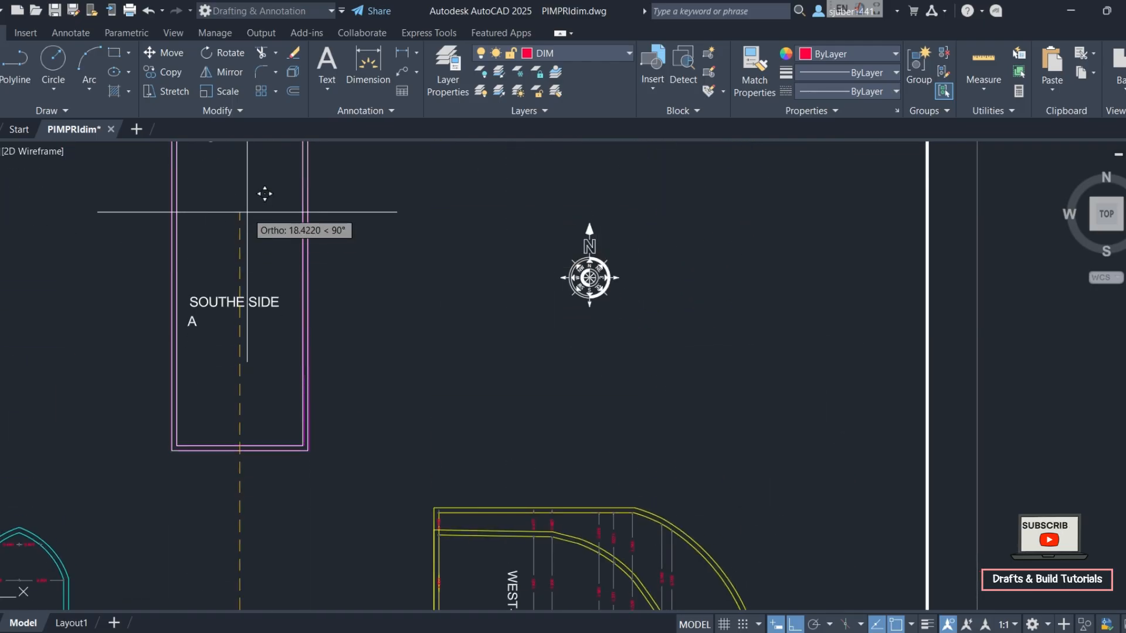
middle_click_drag(262, 191, 262, 349)
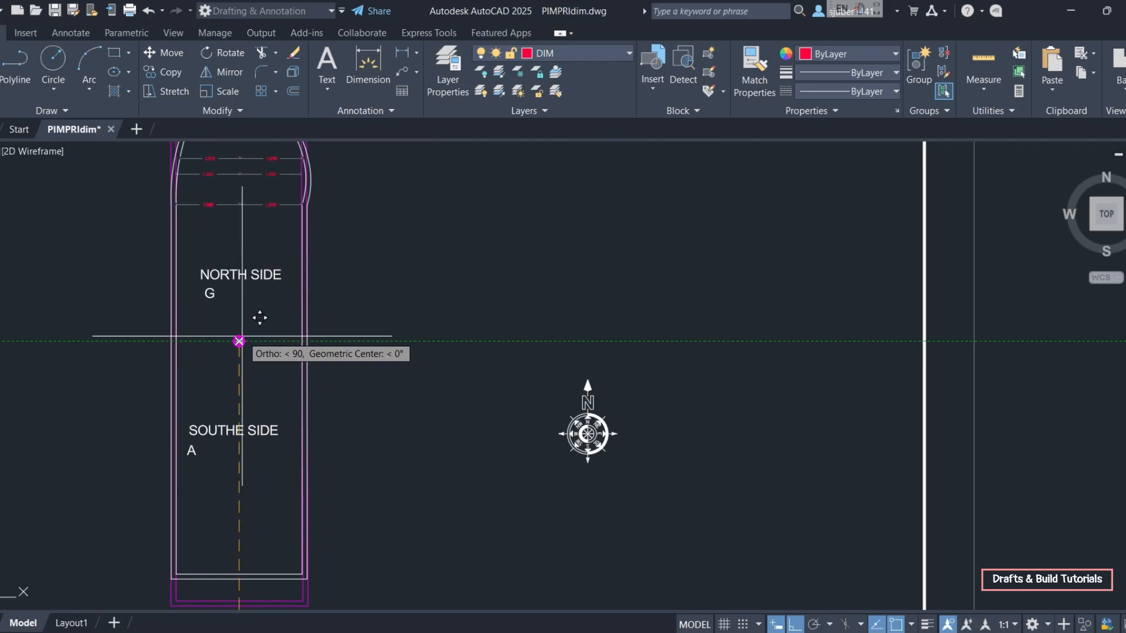
left_click(238, 341)
mouse_move(262, 303)
middle_mouse_down()
mouse_move(272, 414)
mouse_move(359, 287)
mouse_move(370, 226)
mouse_move(293, 336)
middle_mouse_up()
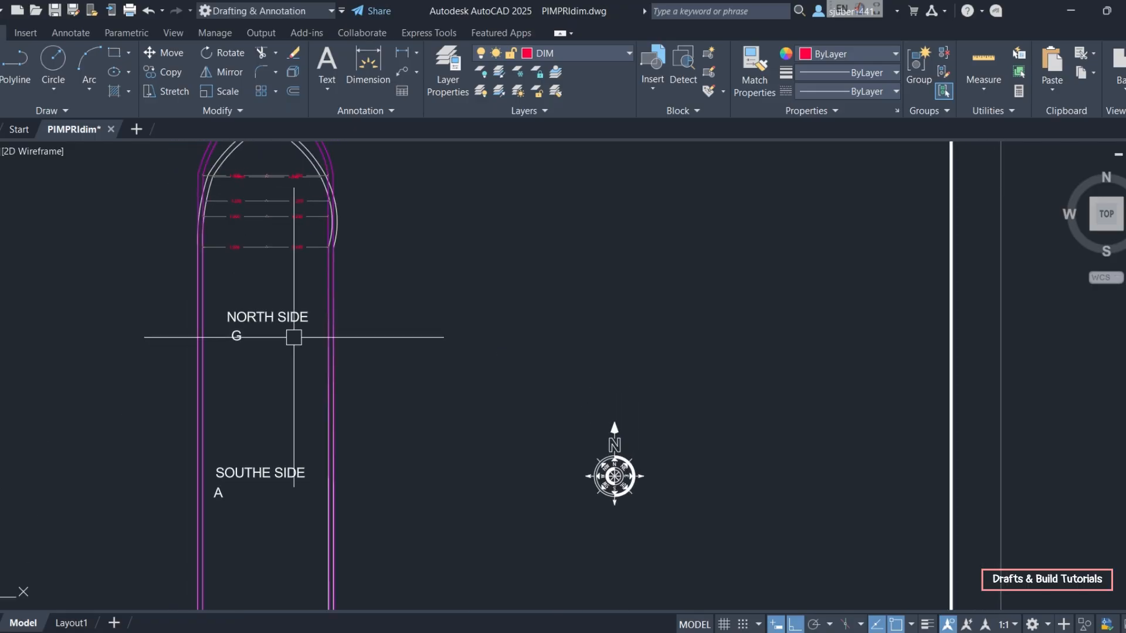
key("ctrl+z")
key("ctrl+z")
Move the SOUTHE SIDE A window straight up onto NORTH SIDE G, using its outer arch apex as base point and snapping to G's outer apex
left_click(318, 330)
left_click(266, 383)
left_click(145, 91)
middle_click_drag(279, 185, 281, 607)
scroll(241, 423, "up", 6)
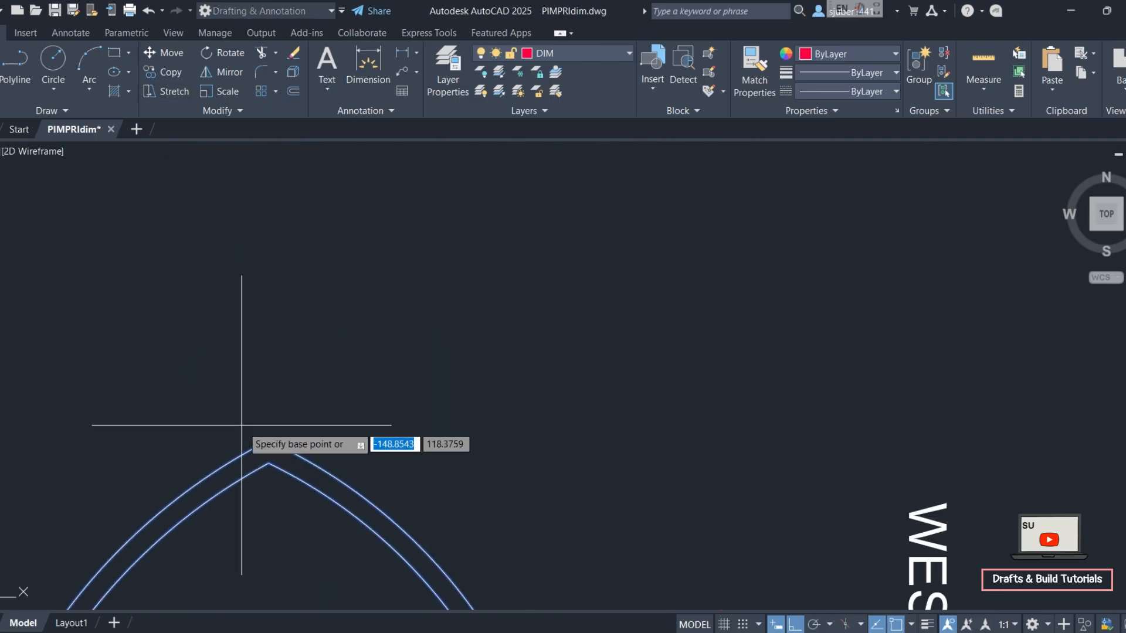
left_click(269, 447)
scroll(277, 370, "down", 5)
middle_click_drag(286, 332, 291, 566)
mouse_move(295, 222)
middle_mouse_down()
mouse_move(301, 586)
mouse_move(303, 576)
middle_mouse_up()
middle_click_drag(327, 207, 322, 572)
scroll(321, 570, "up", 2)
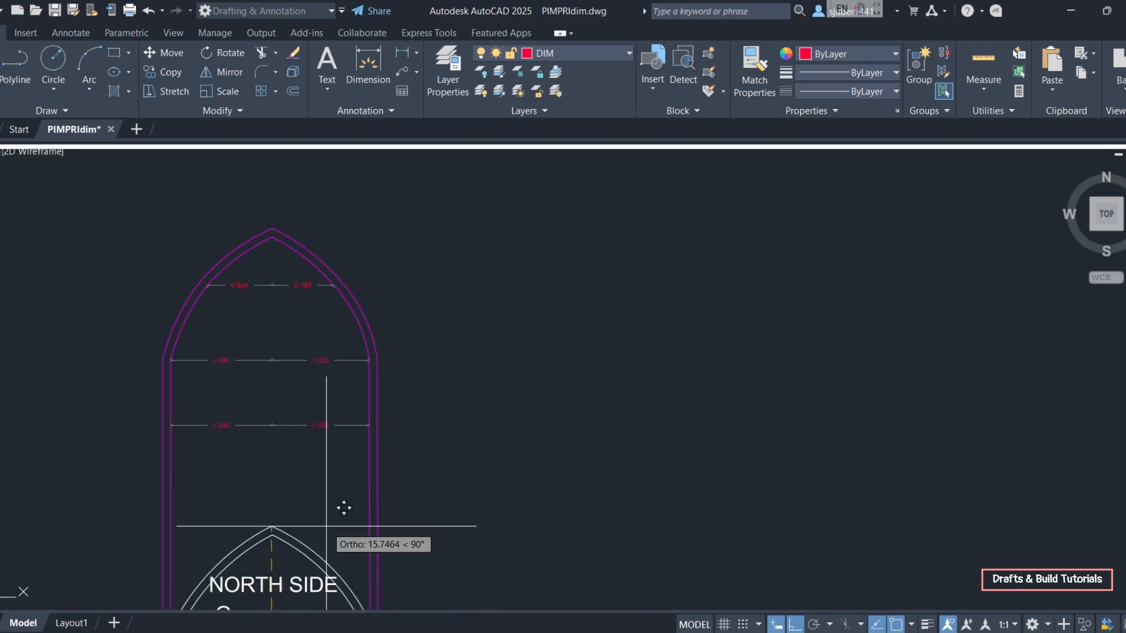
scroll(284, 222, "up", 4)
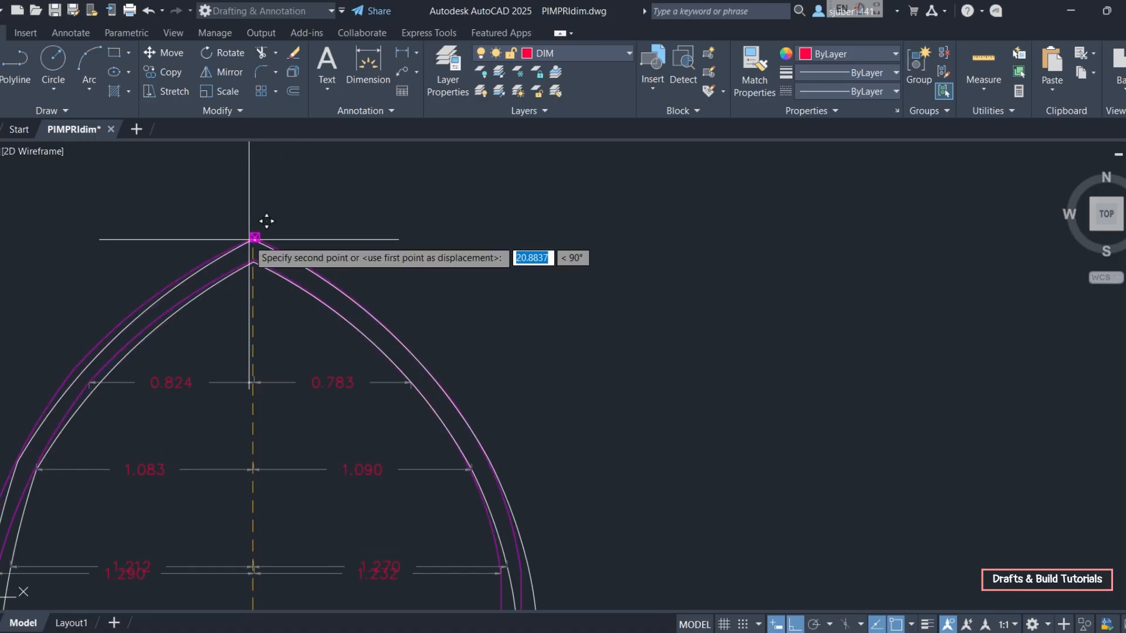
left_click(252, 238)
Compare the arches, side frames and bases of the overlaid SOUTHE SIDE A and NORTH SIDE G windows
scroll(368, 252, "down", 3)
middle_click_drag(372, 345, 332, 211)
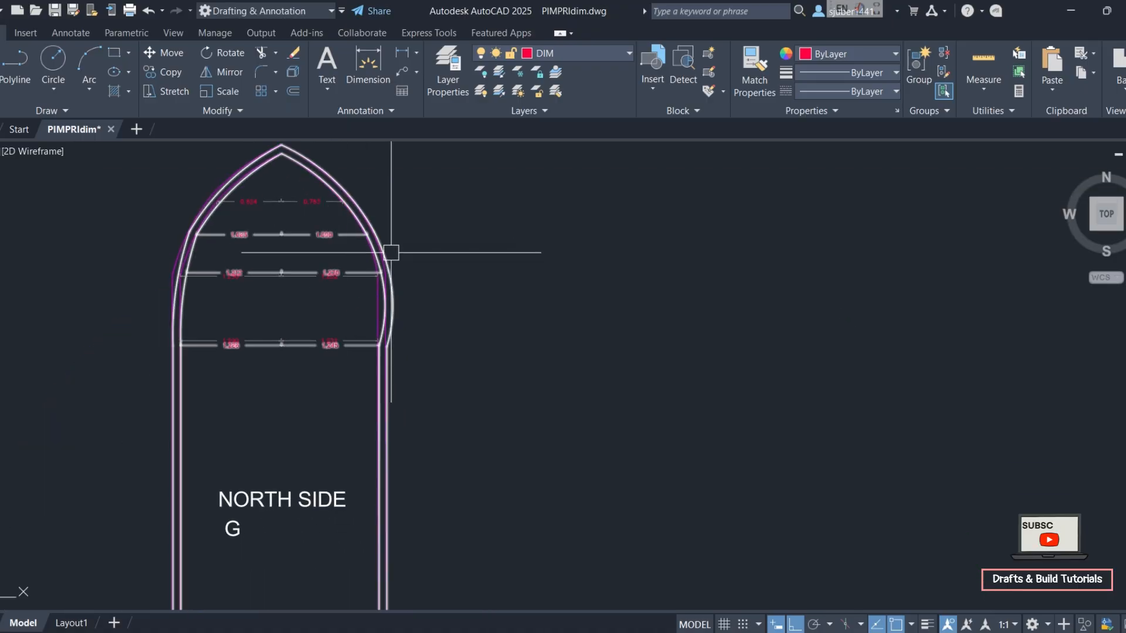
scroll(410, 323, "down", 2)
middle_click_drag(414, 333, 359, 156)
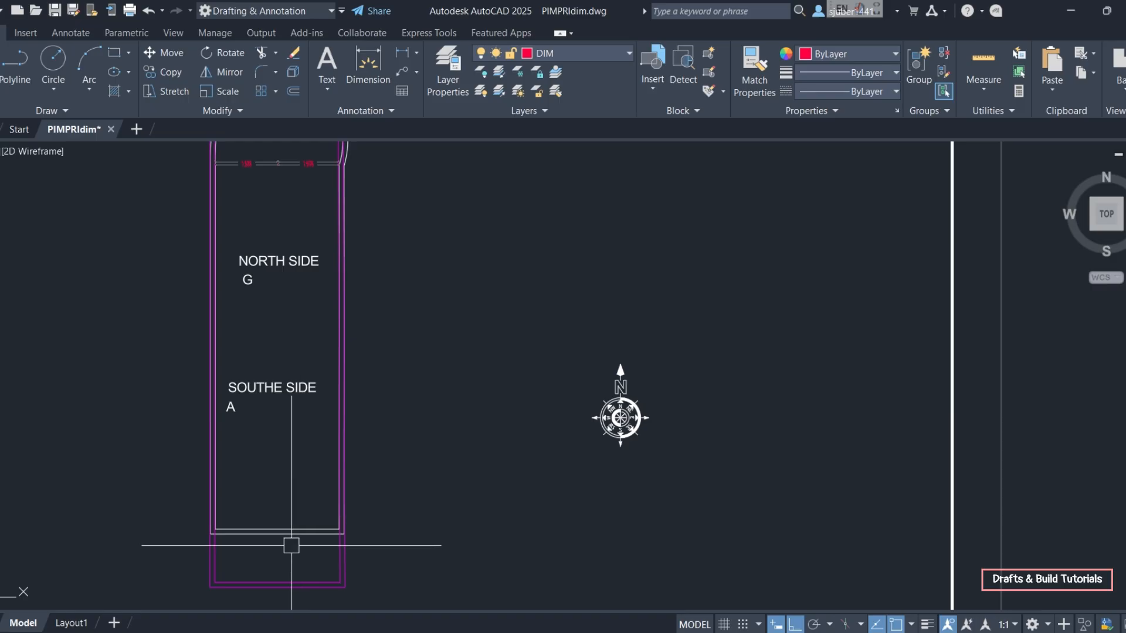
scroll(291, 545, "up", 2)
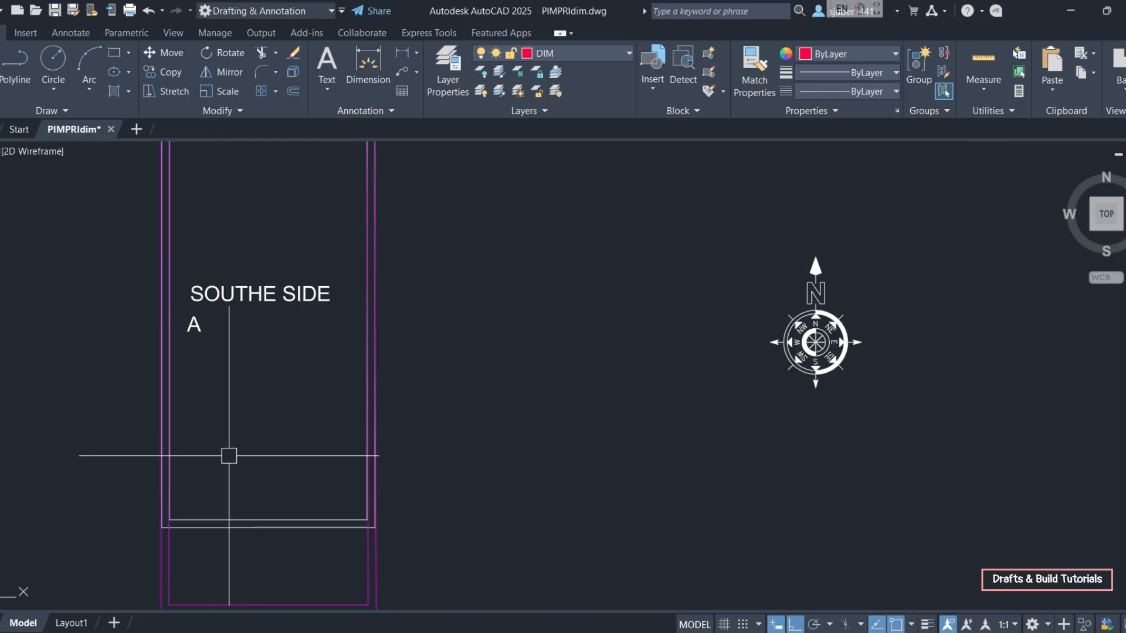
middle_click_drag(366, 311, 391, 499)
middle_click_drag(400, 295, 389, 522)
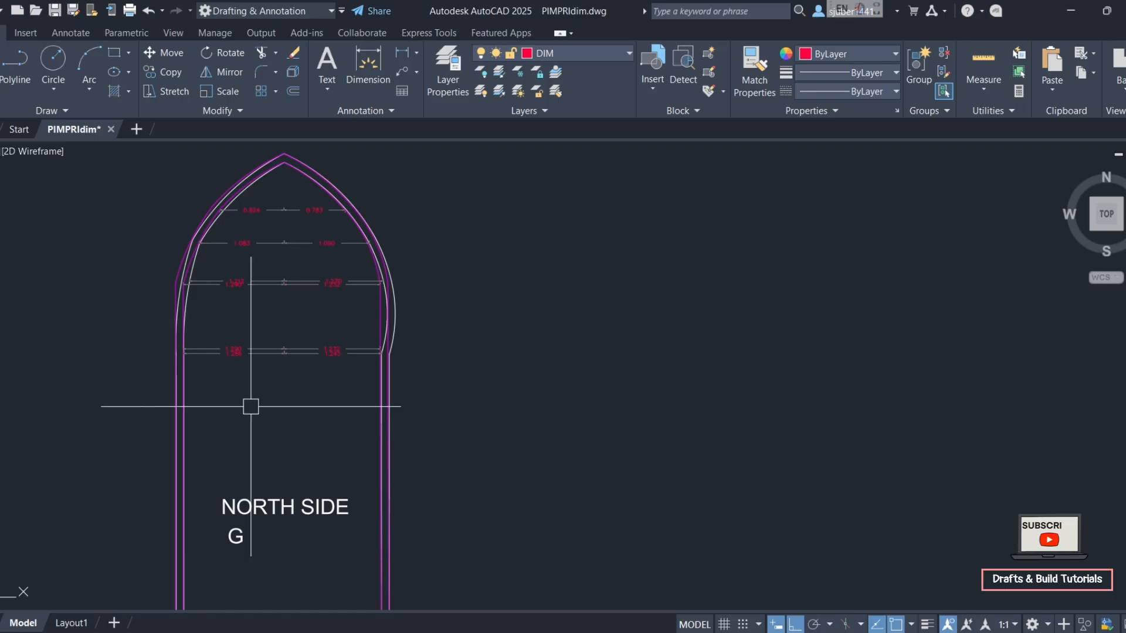
Add a horizontal linear dimension across the bulge in the overlaid windows' right-hand frame, ending on SOUTHE SIDE A's outer curve
scroll(403, 317, "up", 4)
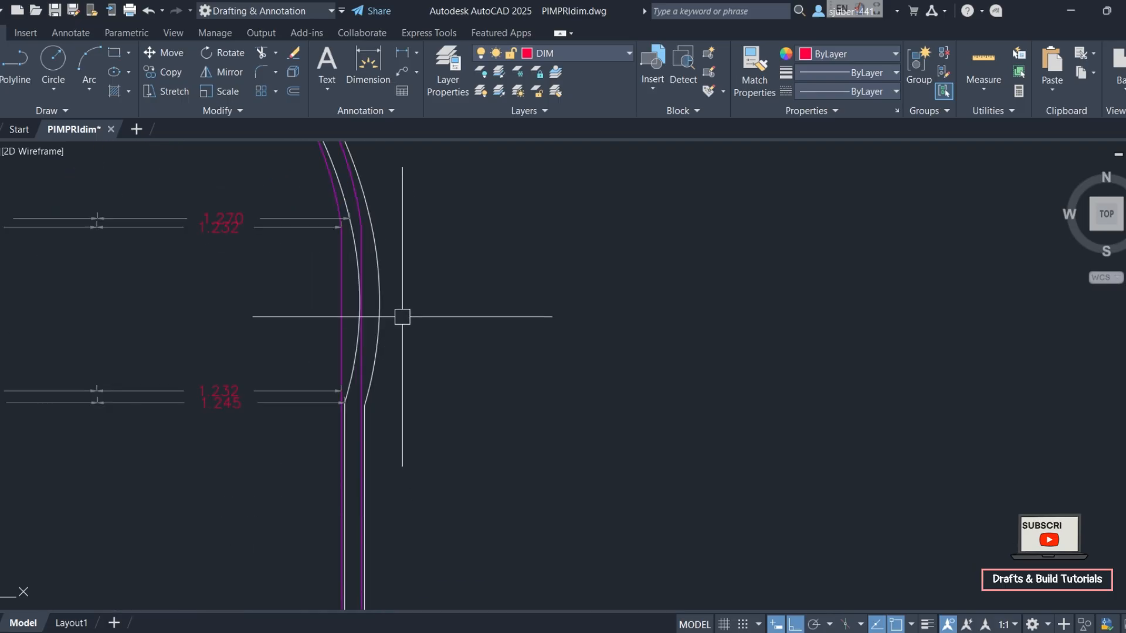
left_click(401, 54)
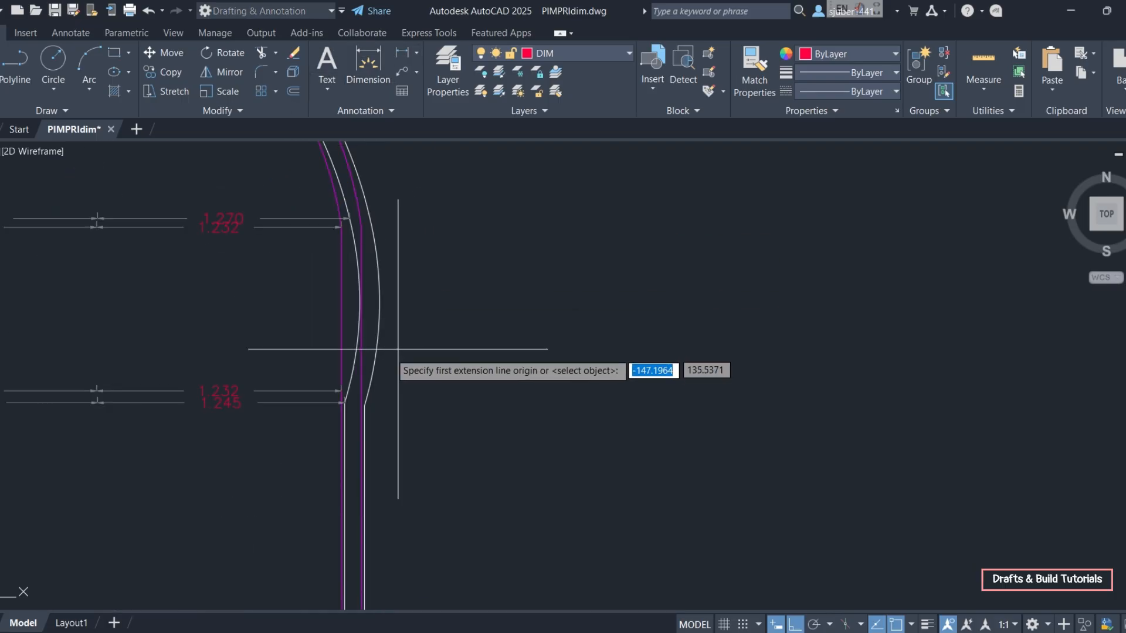
left_click(377, 309)
left_click(378, 309)
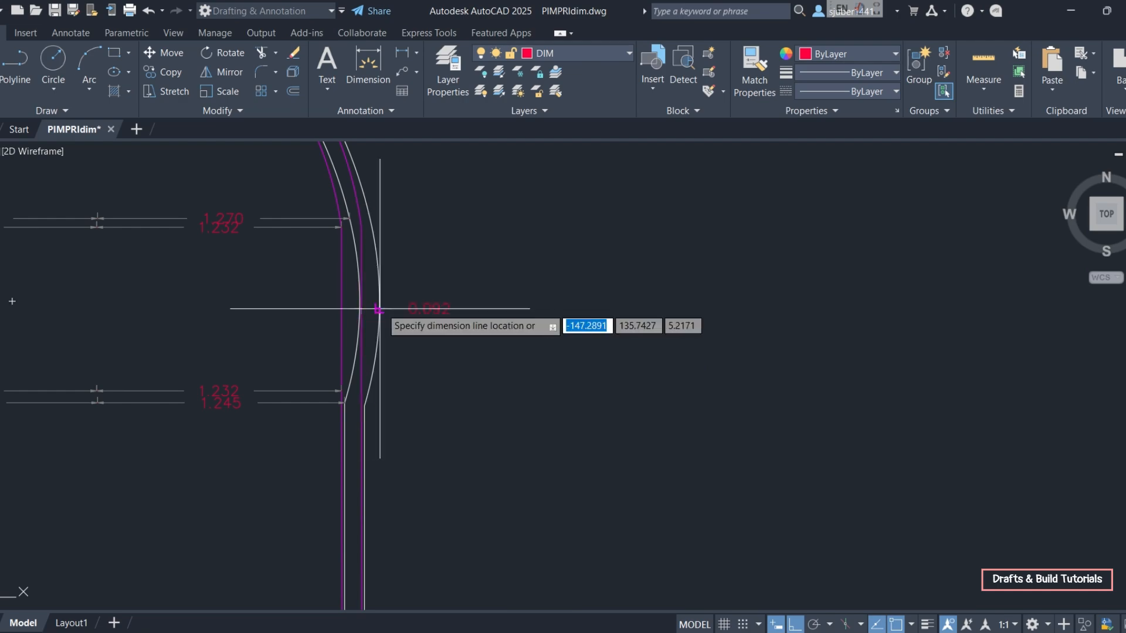
left_click(402, 319)
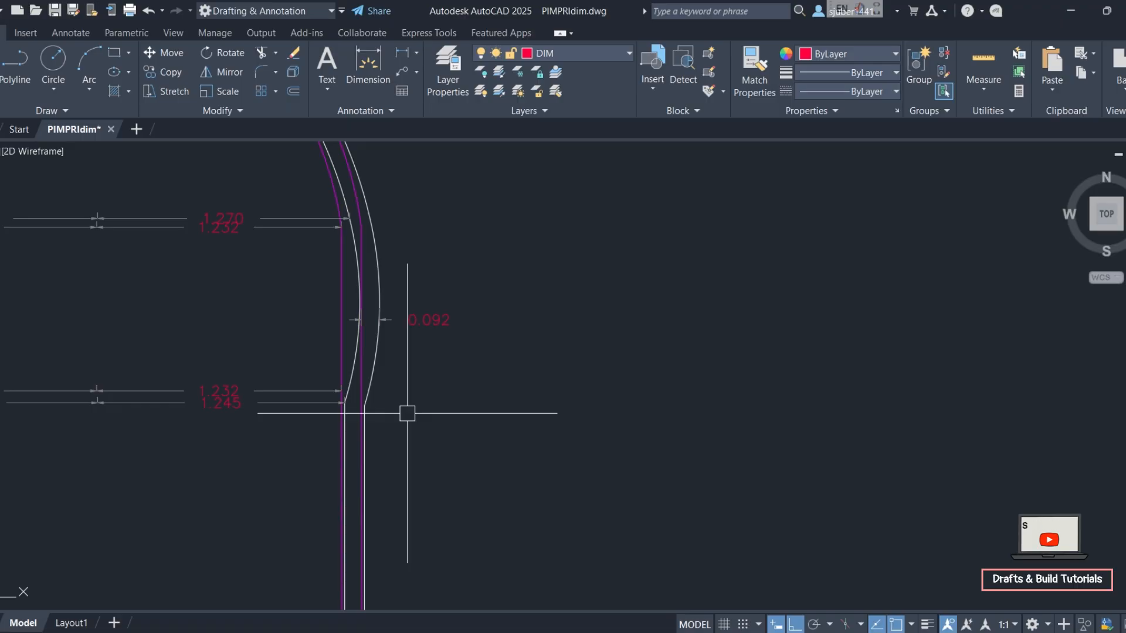
Examine the left and right arch curves, half-width dimensions and bases of the overlaid SOUTHE SIDE A and NORTH SIDE G windows
middle_click_drag(252, 340, 467, 354)
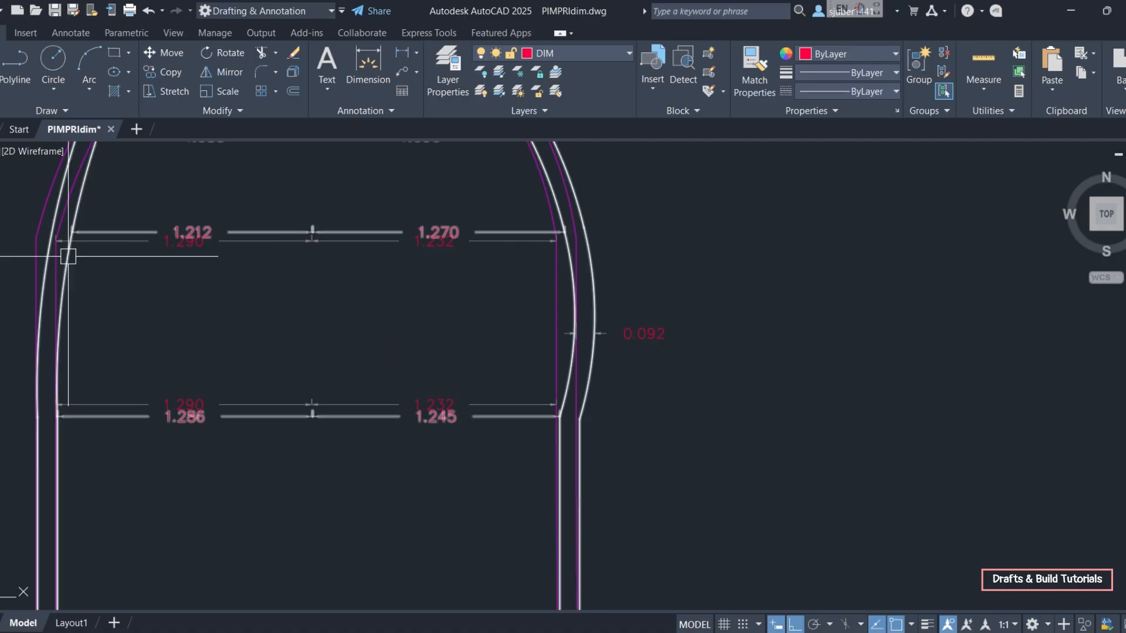
middle_click_drag(64, 250, 156, 364)
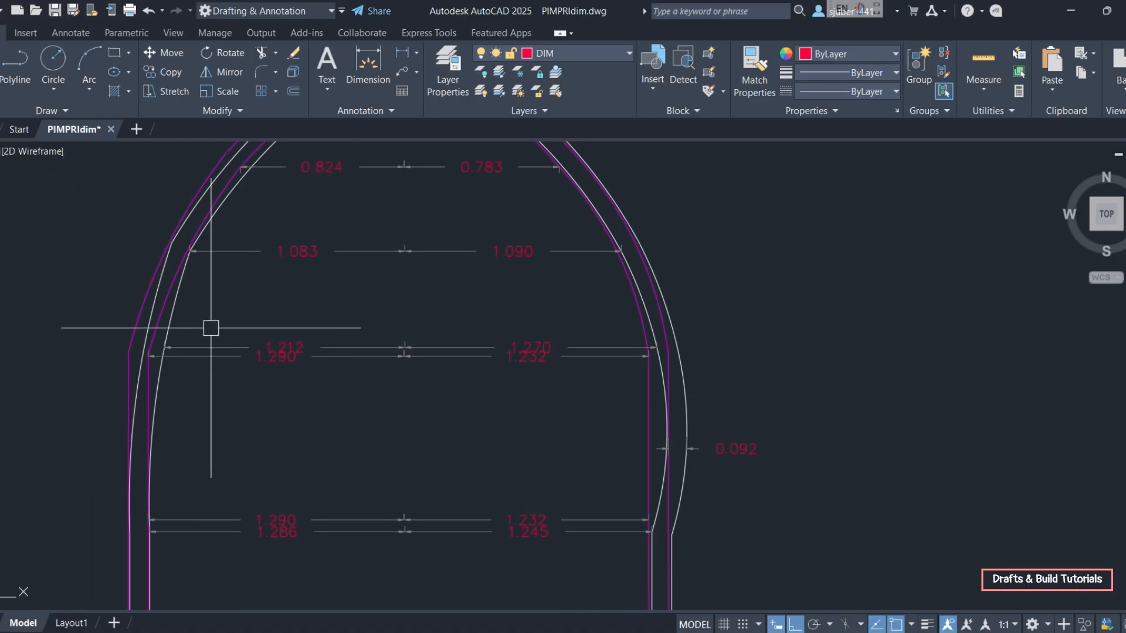
middle_click_drag(264, 347, 219, 452)
mouse_move(381, 352)
middle_mouse_down()
mouse_move(390, 367)
mouse_move(356, 422)
middle_mouse_up()
scroll(356, 422, "down", 1)
middle_click_drag(364, 533, 287, 262)
scroll(332, 357, "down", 1)
scroll(333, 358, "down", 1)
middle_click_drag(352, 473, 339, 249)
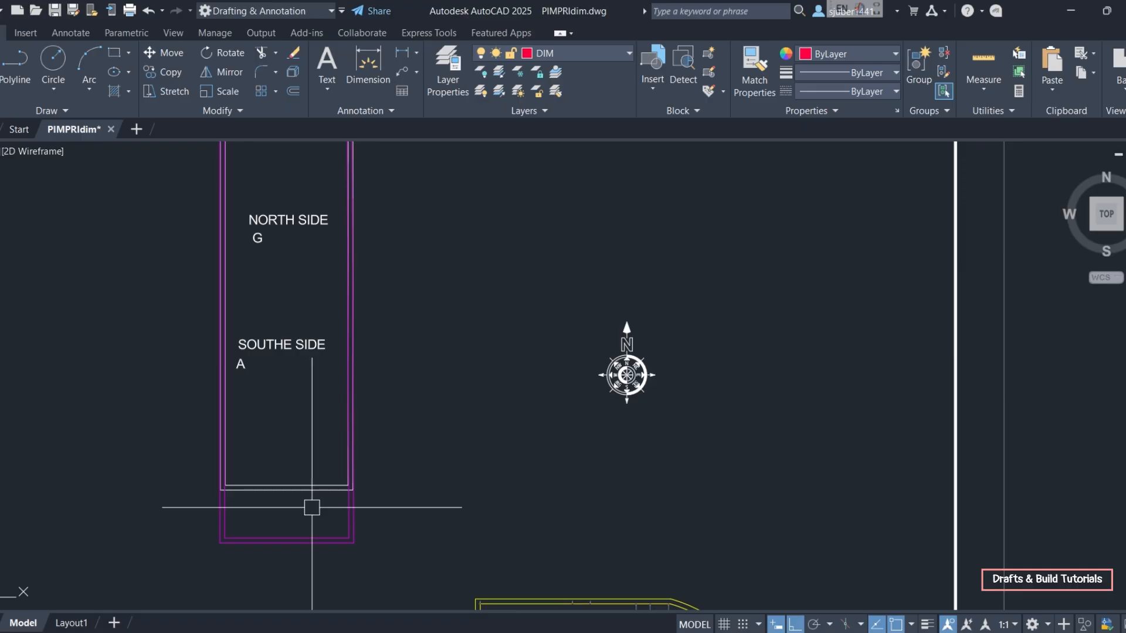
scroll(311, 508, "down", 2)
middle_click_drag(326, 526, 344, 246)
scroll(344, 247, "down", 2)
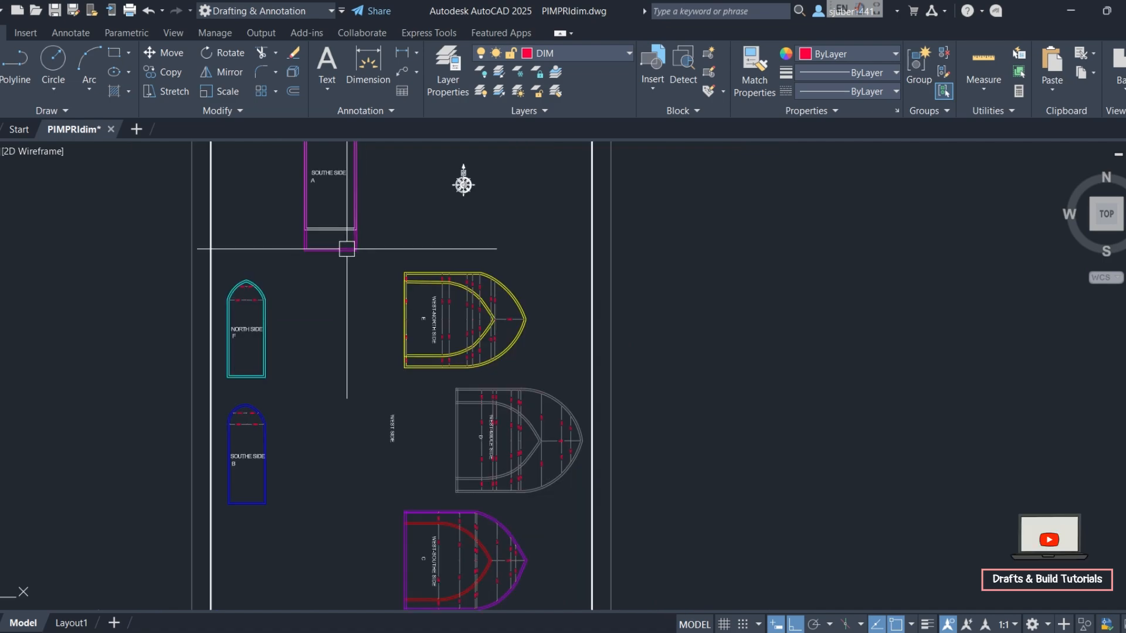
left_click(283, 421)
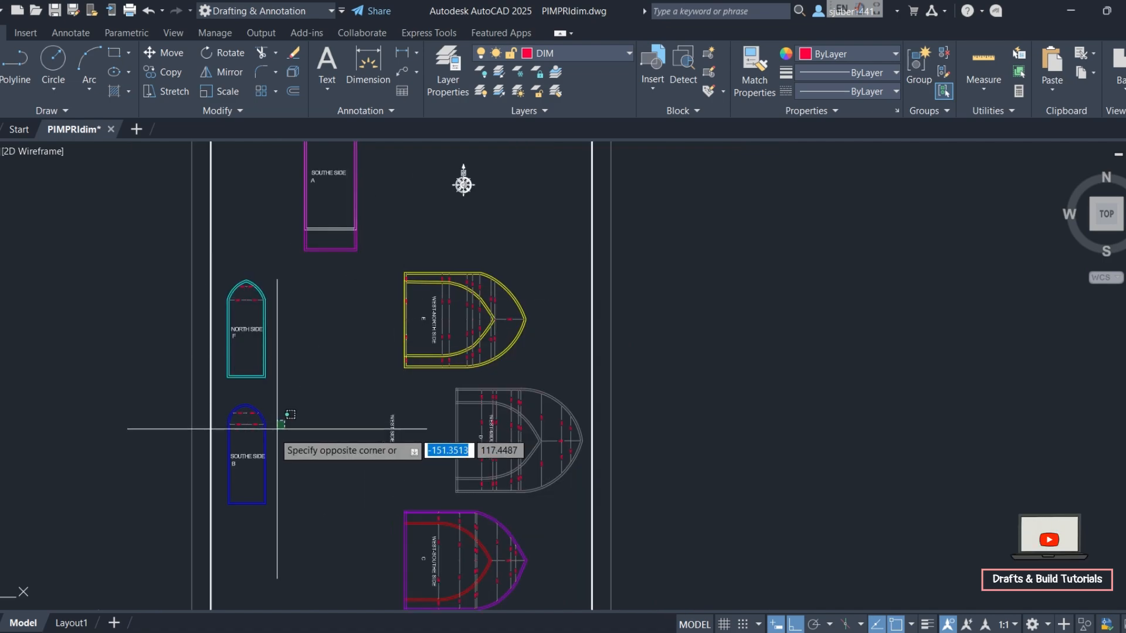
left_click(230, 525)
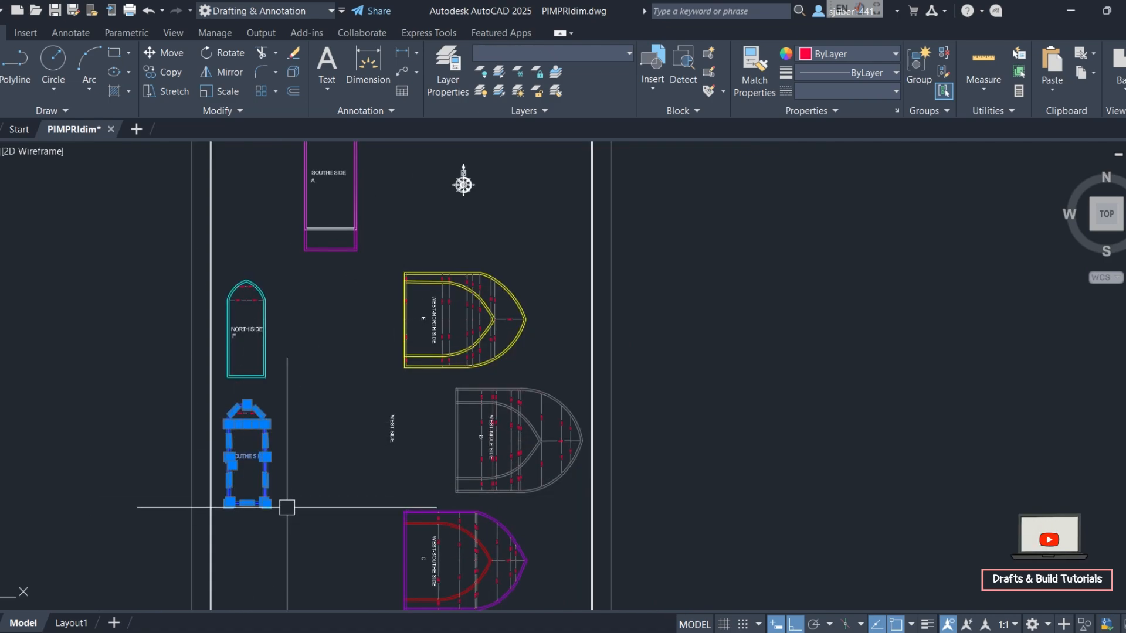
key("Escape")
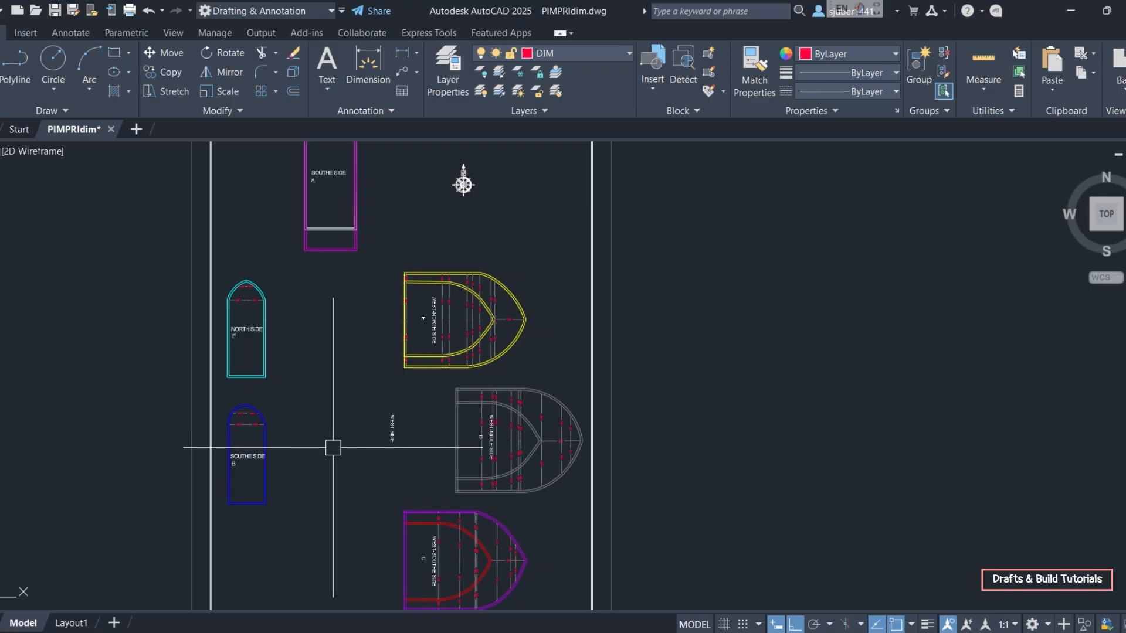
Move the SOUTHE SIDE B window straight up onto NORTH SIDE F, using its outer arch apex as base point and snapping to F's outer apex
left_click(251, 494)
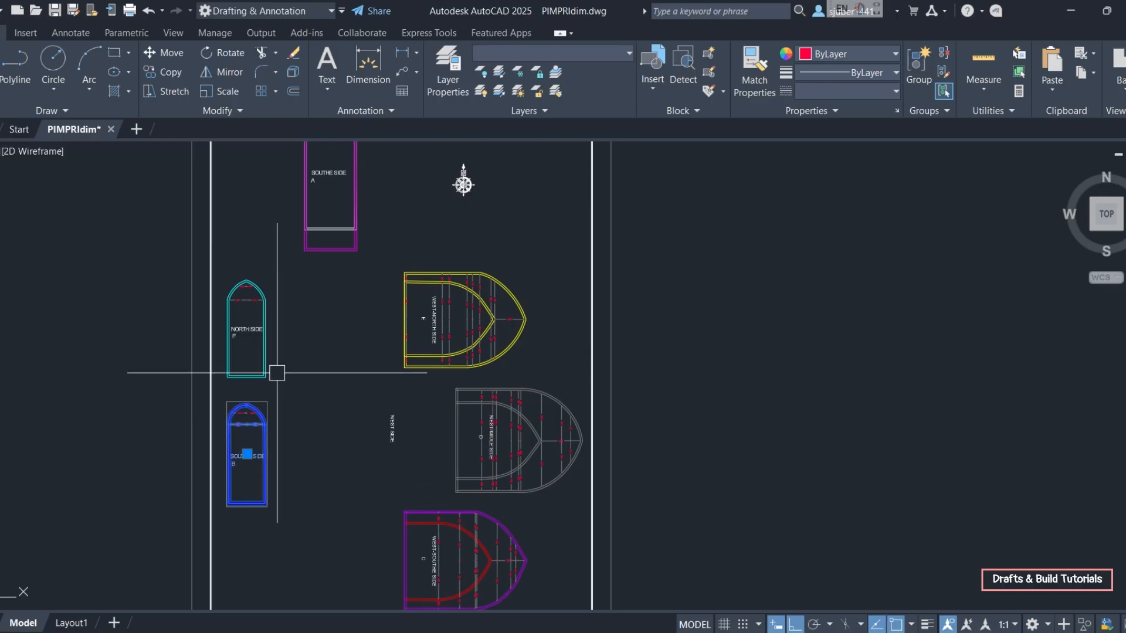
left_click(166, 54)
scroll(240, 404, "up", 8)
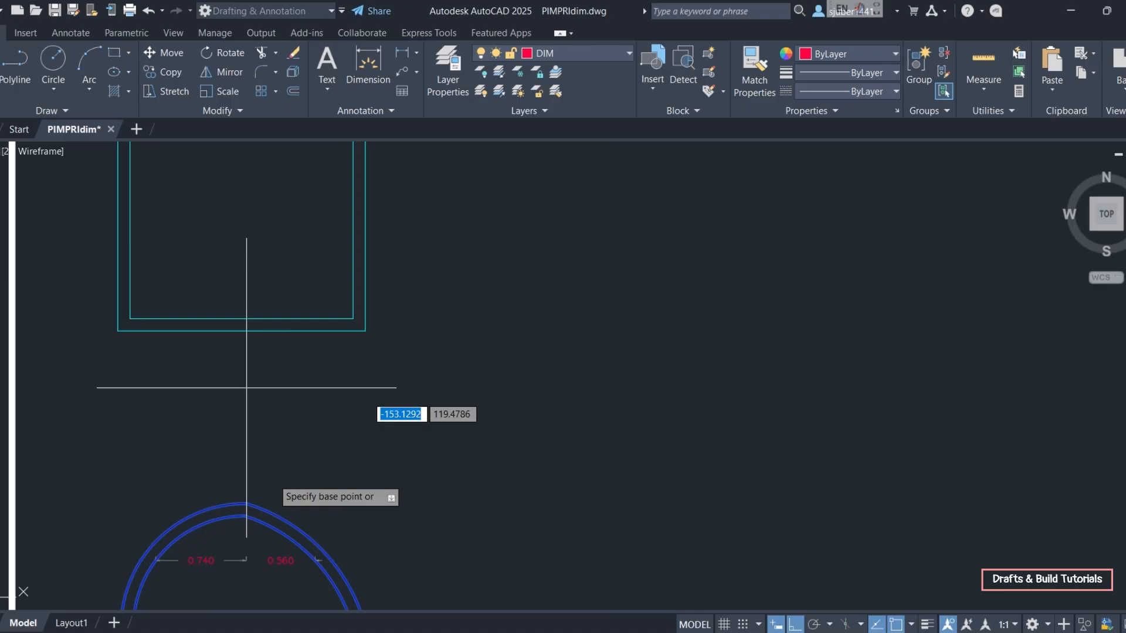
left_click(246, 503)
middle_click_drag(218, 222, 224, 632)
middle_click_drag(234, 187, 242, 391)
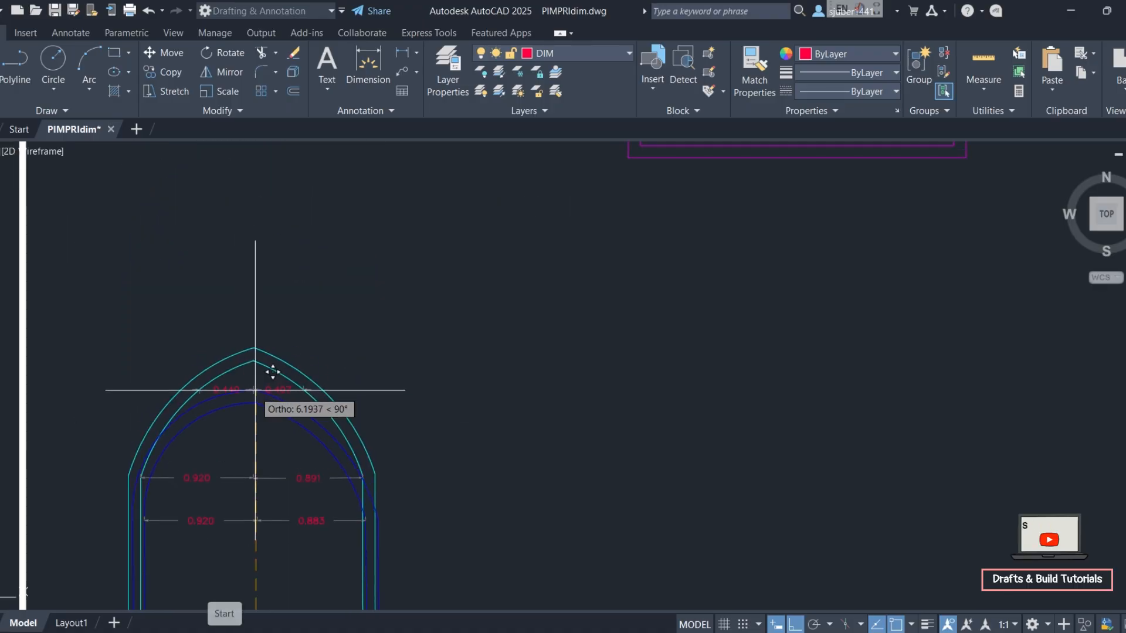
left_click(254, 347)
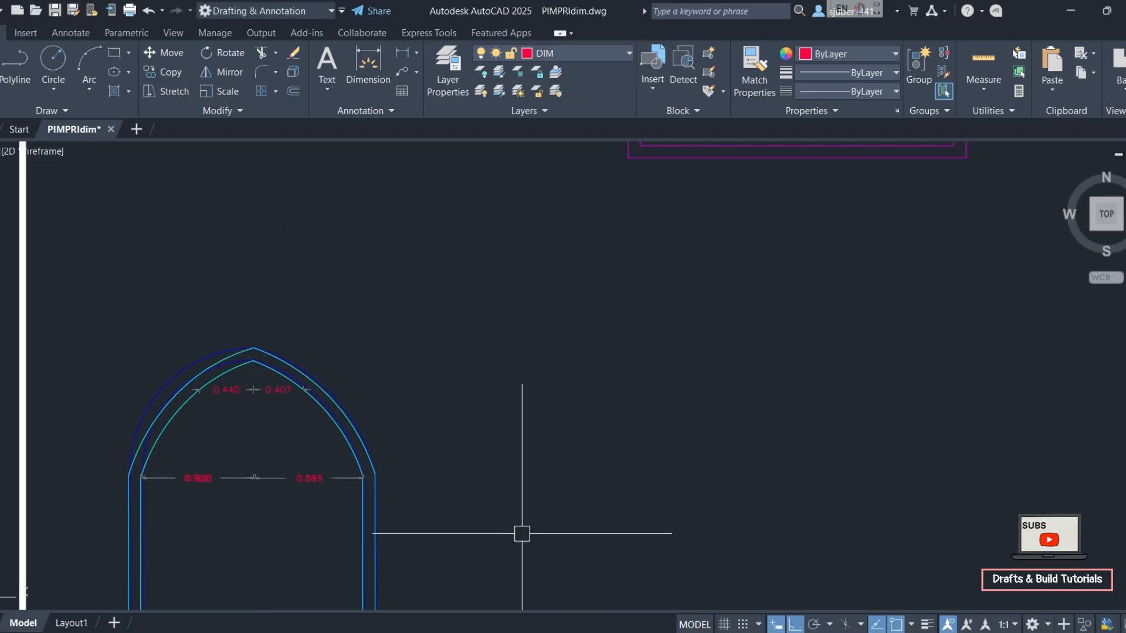
Add a horizontal linear dimension between the left outer arch curves of overlaid SOUTHE SIDE B and NORTH SIDE F, below the upper half-width dimensions
middle_click_drag(294, 452, 317, 214)
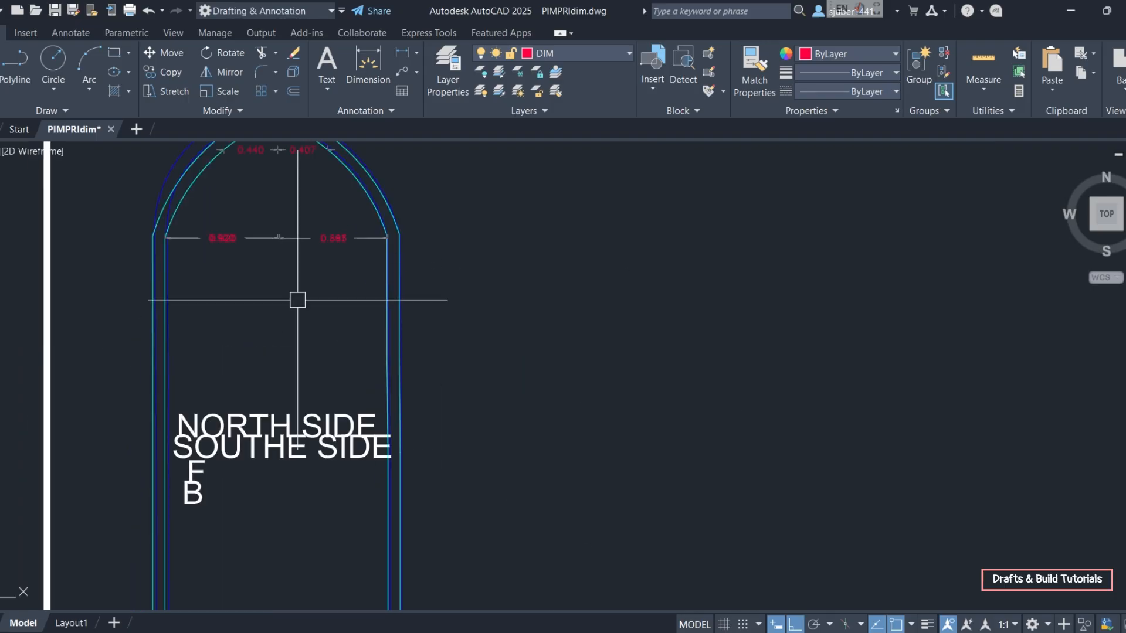
middle_click_drag(175, 265, 201, 314)
scroll(237, 214, "up", 3)
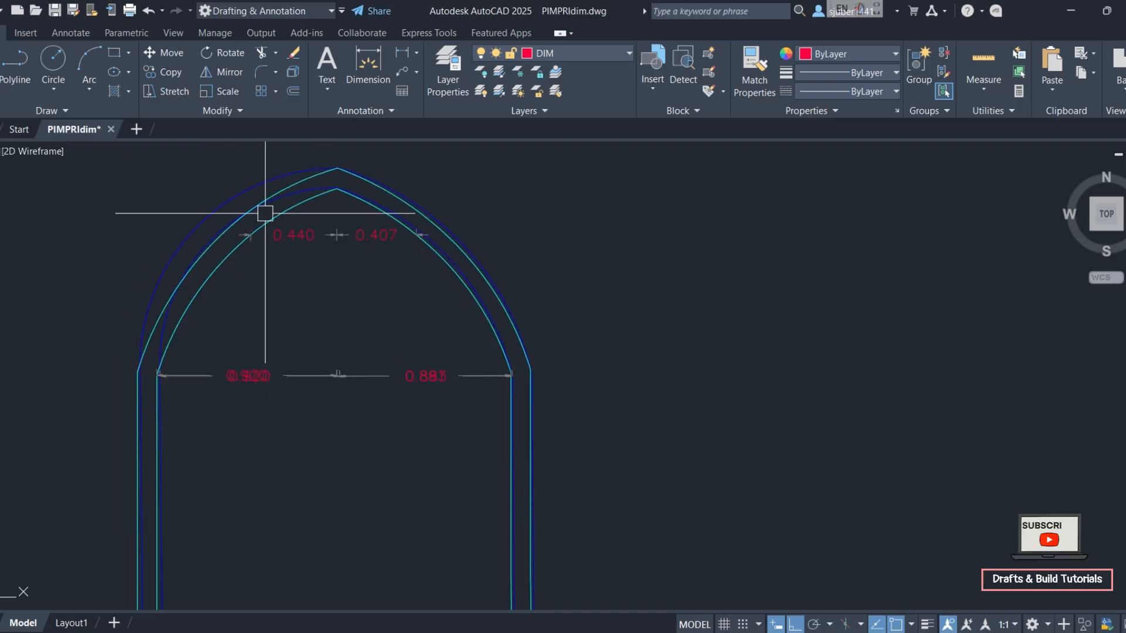
left_click(401, 54)
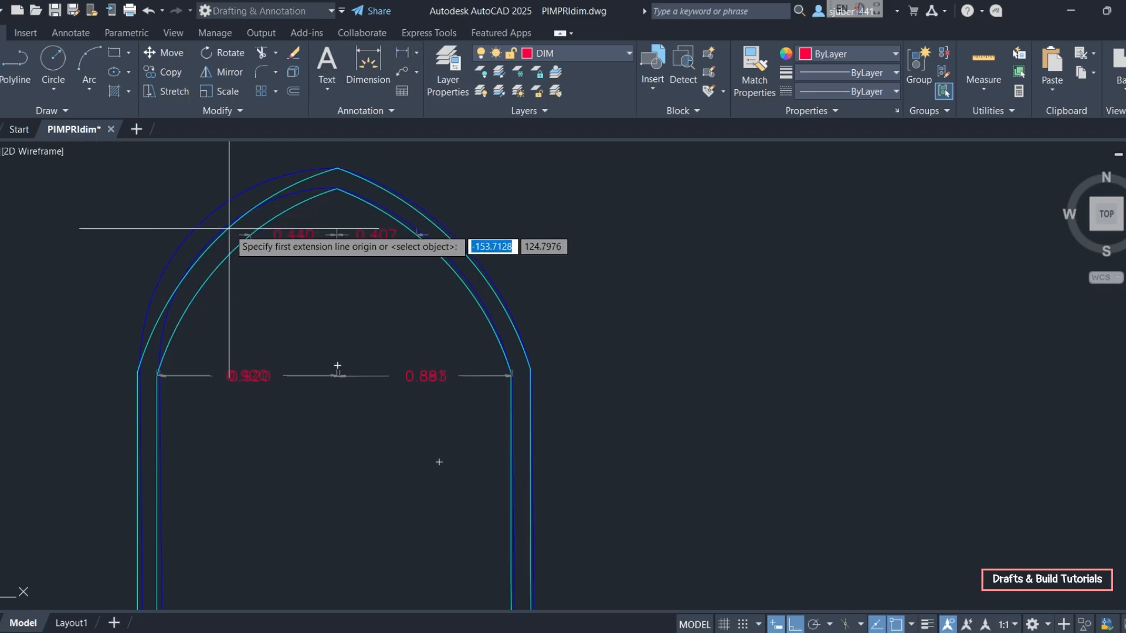
left_click(195, 227)
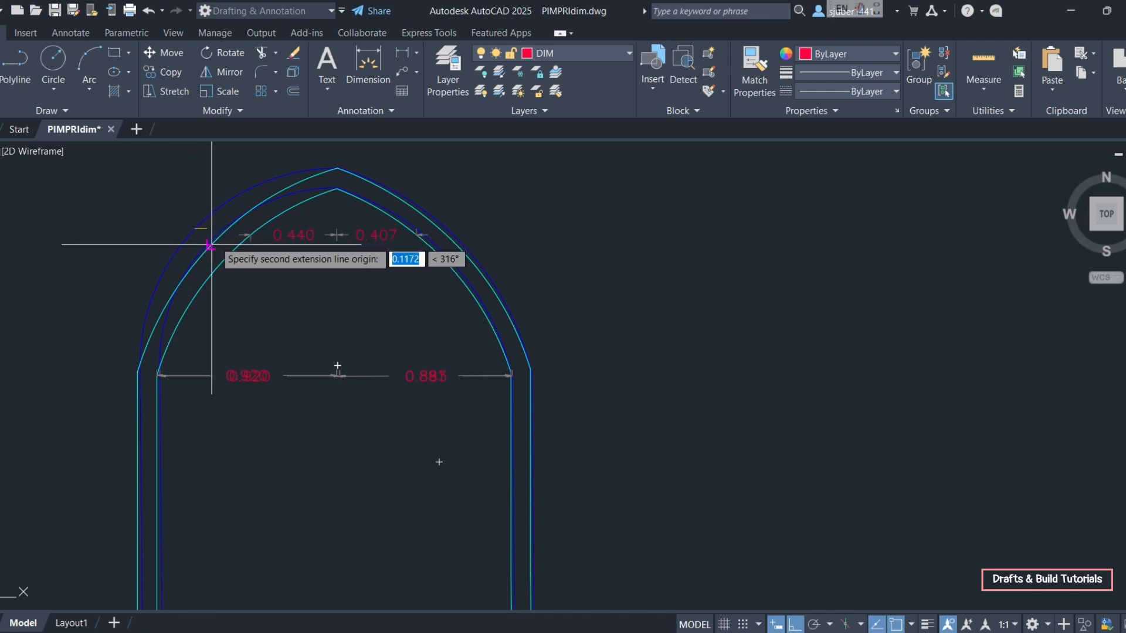
scroll(211, 244, "up", 3)
left_click(203, 253)
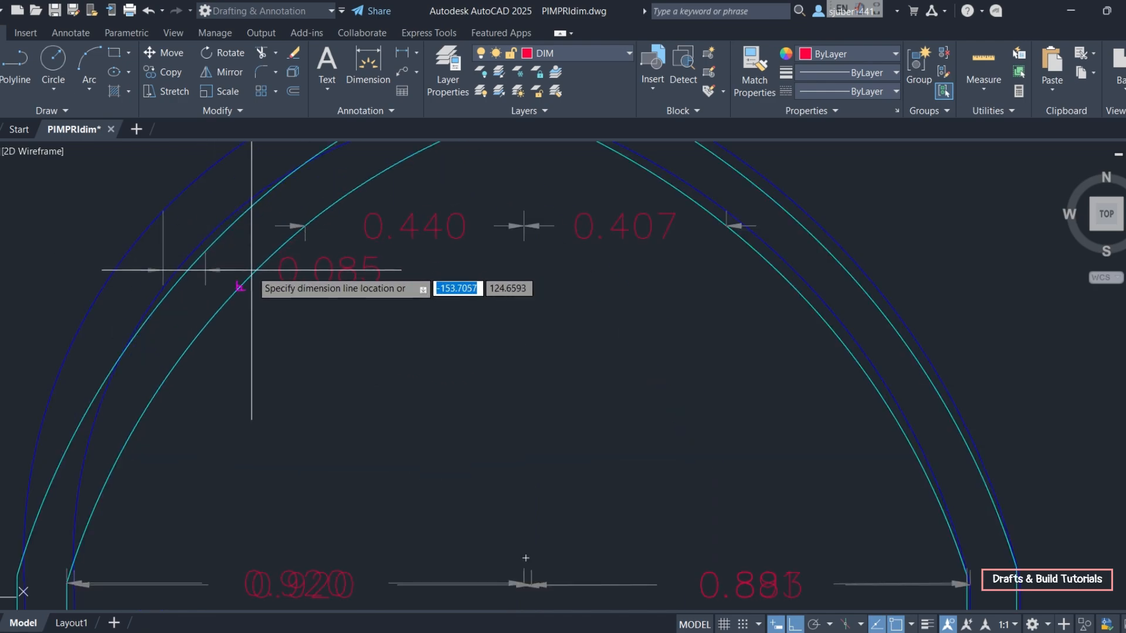
left_click(241, 284)
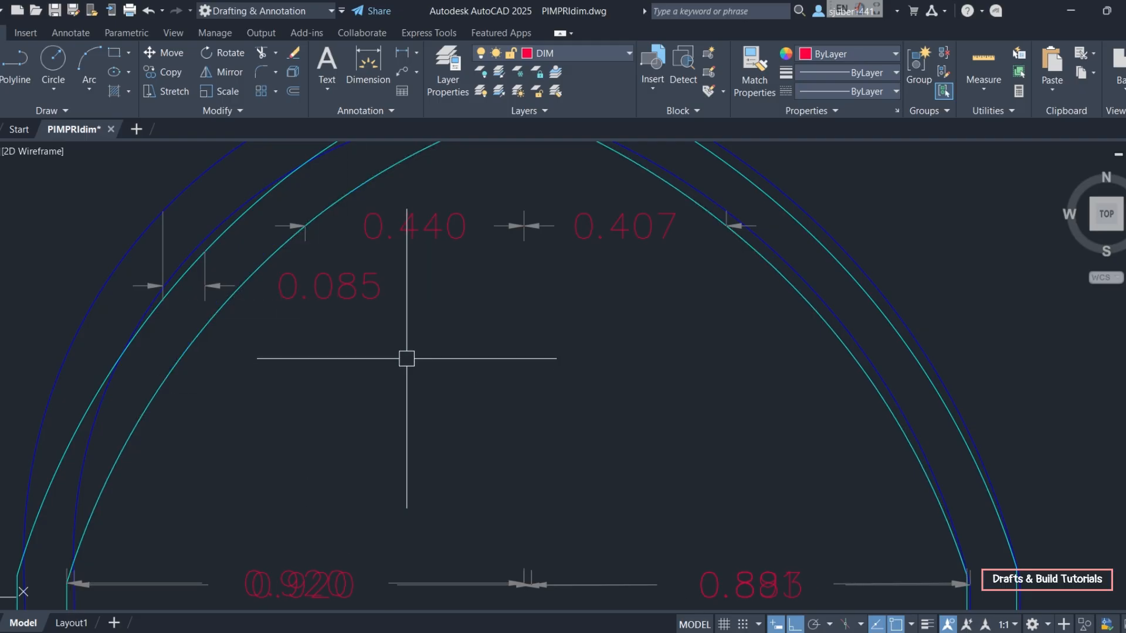
Review the full sheet of window elevations and examine the arch dimensions of the overlaid SOUTHE SIDE A and NORTH SIDE G windows
scroll(351, 350, "down", 5)
middle_click_drag(457, 244, 178, 474)
scroll(178, 474, "down", 6)
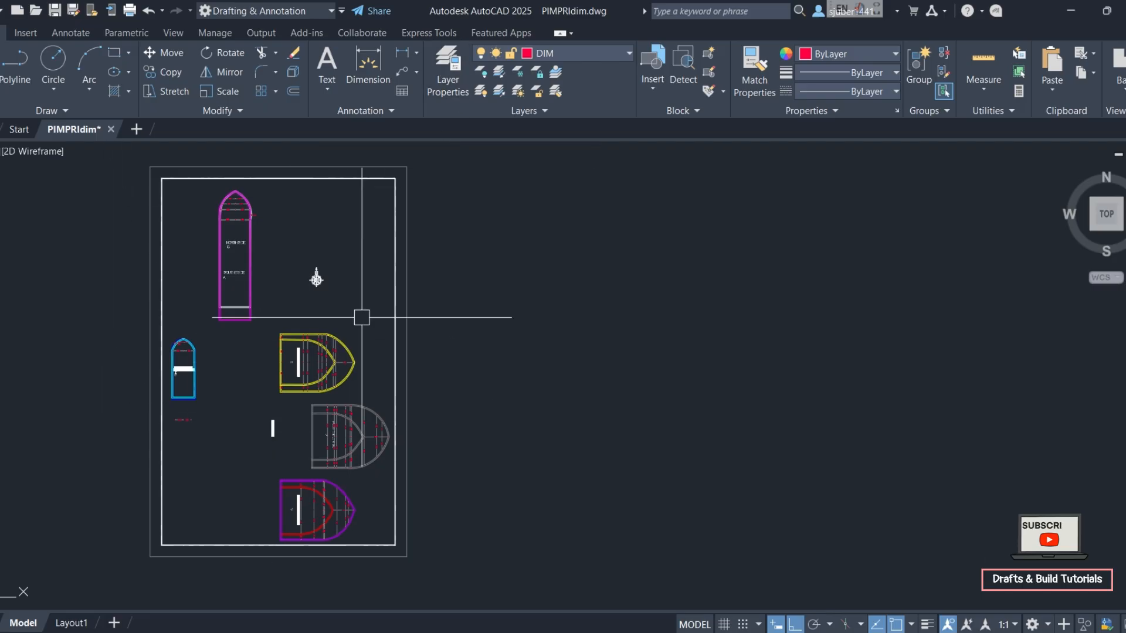
scroll(196, 211, "up", 4)
middle_click_drag(329, 243, 392, 373)
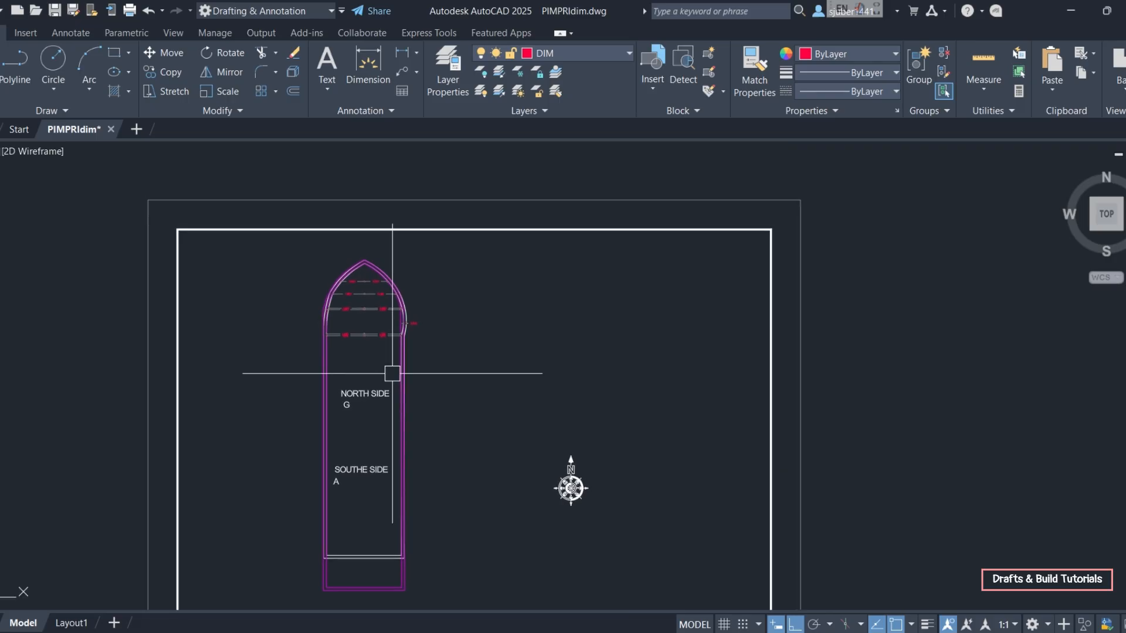
scroll(399, 284, "up", 4)
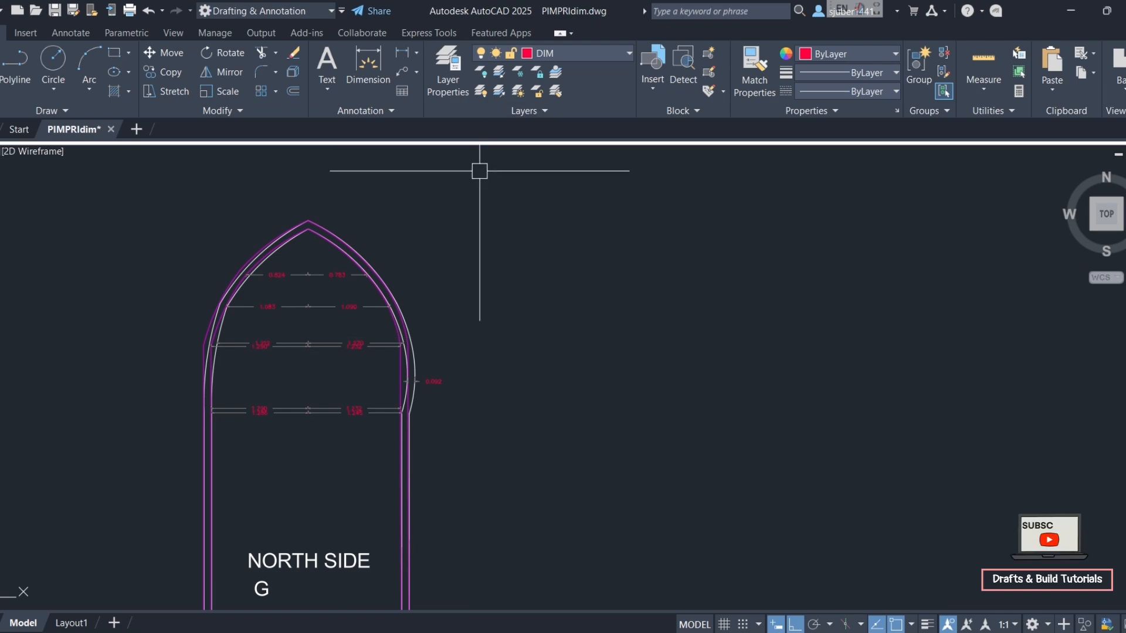
scroll(521, 336, "down", 4)
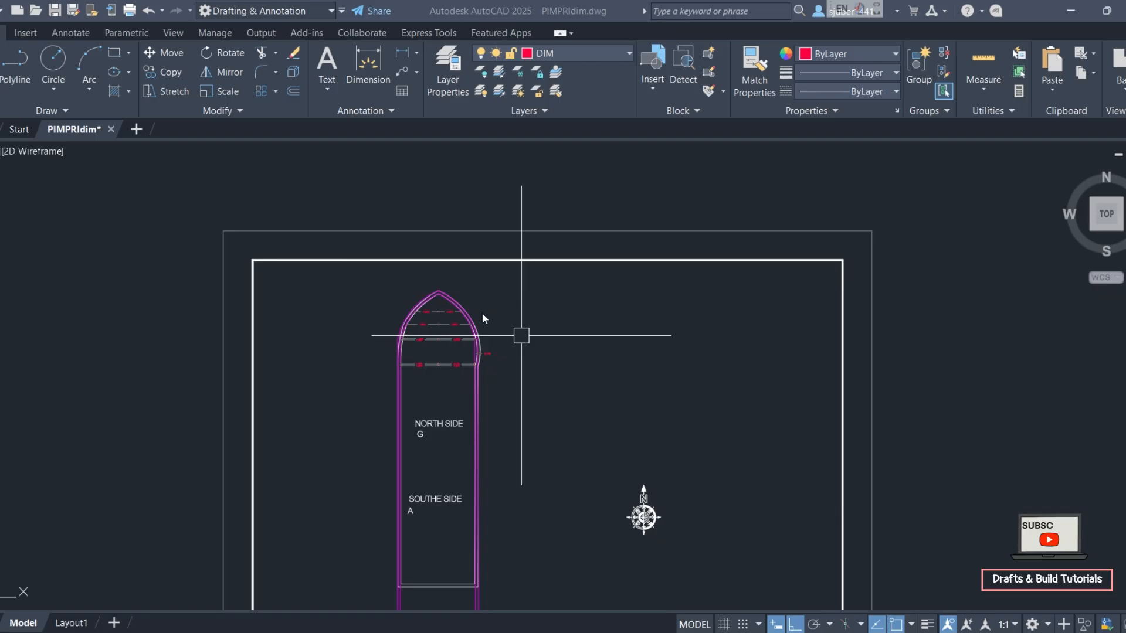